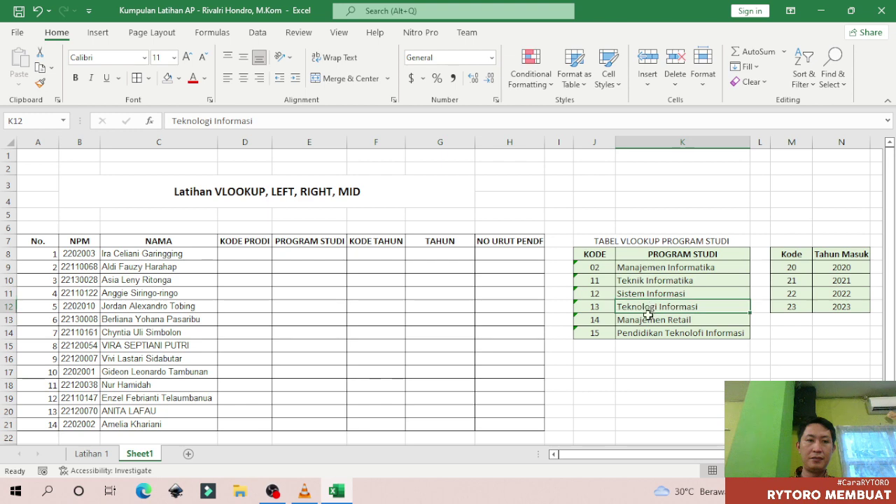
Extract the first student's KODE PRODI from the NPM by entering =mid(B8;3;2) in cell D8.
left_click(248, 255)
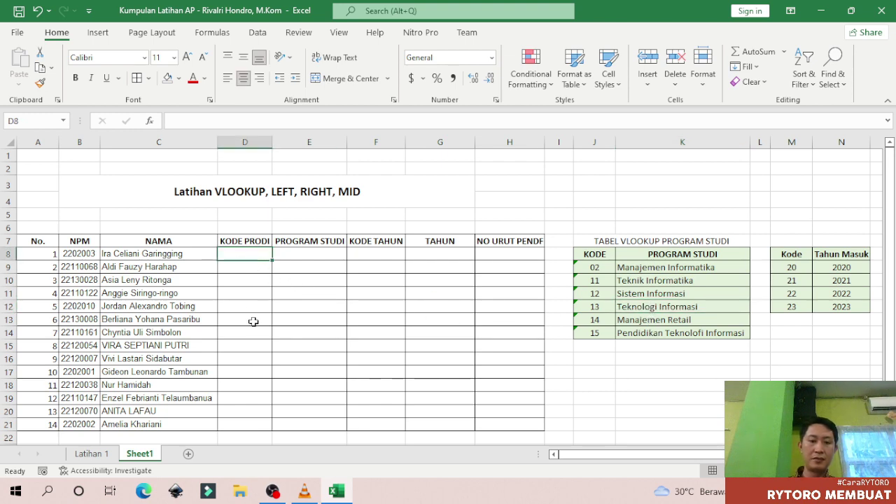
type("=")
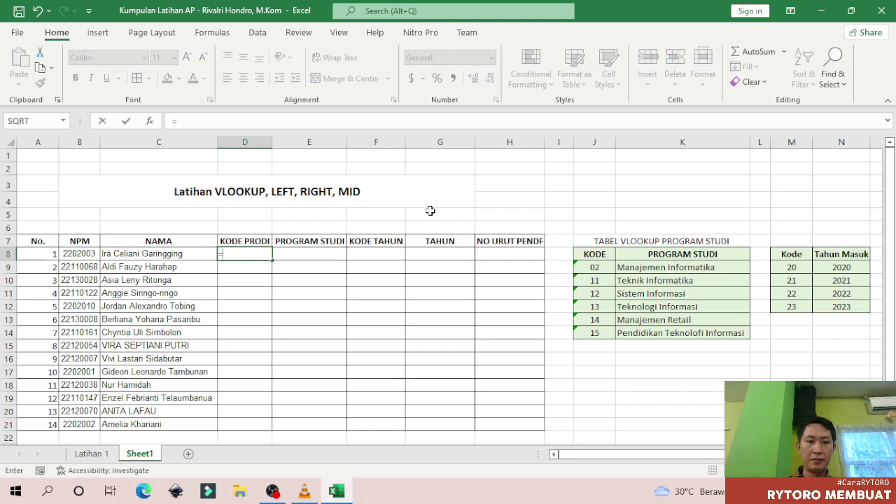
type("mid")
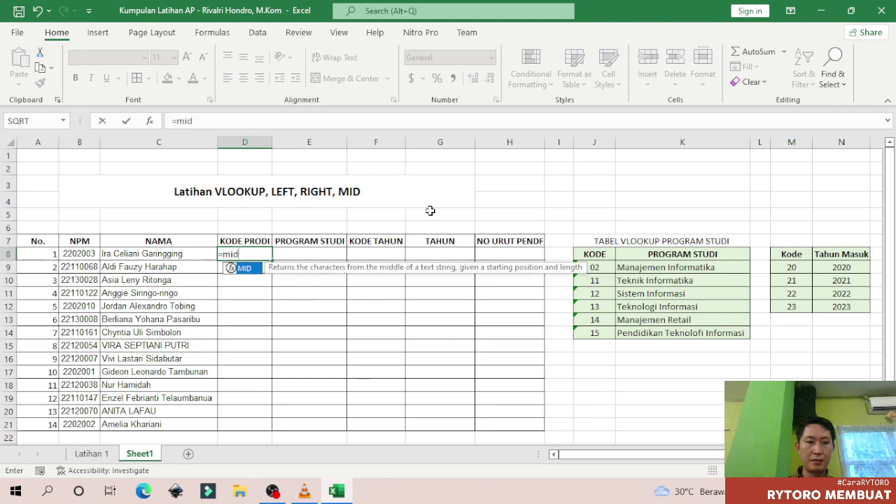
type("(")
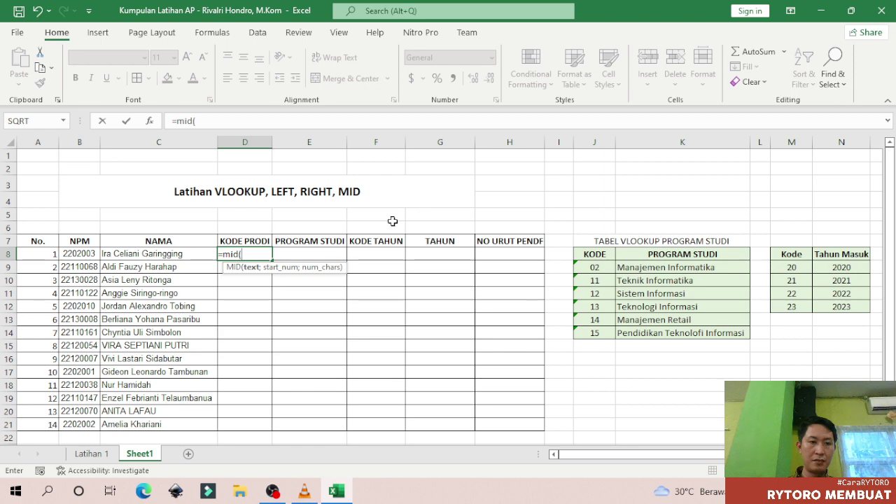
left_click(83, 253)
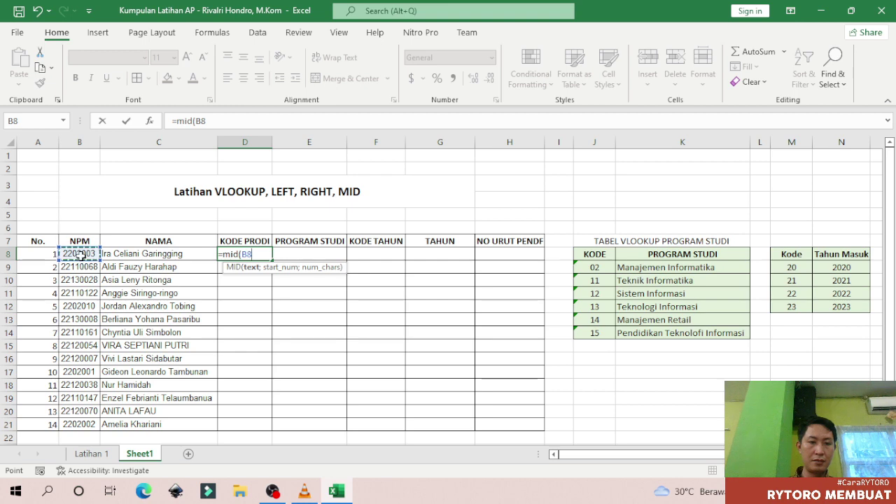
type(";")
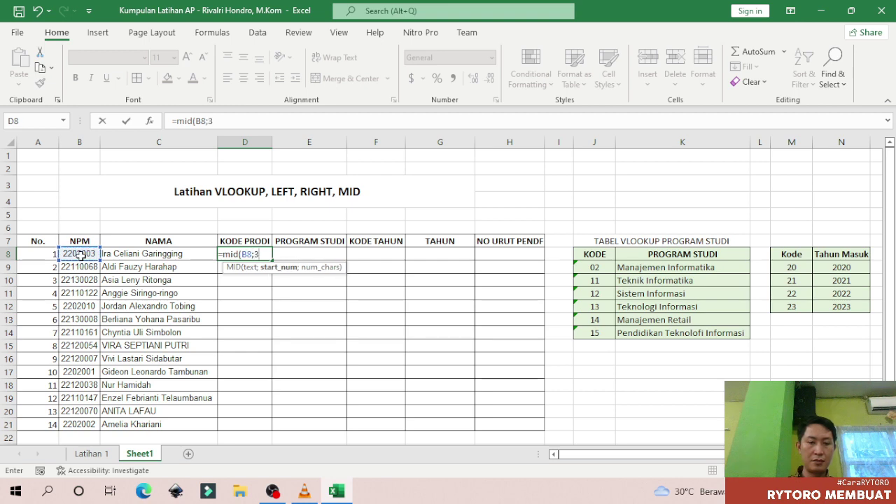
type("3;")
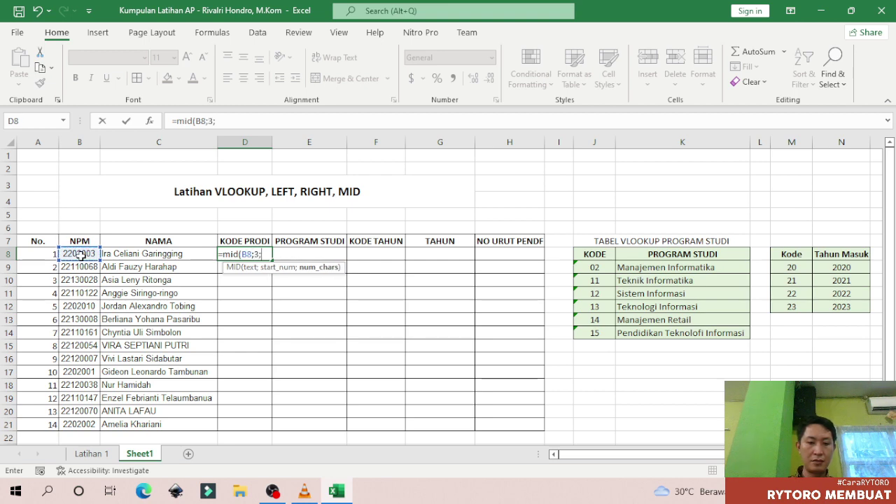
type("2")
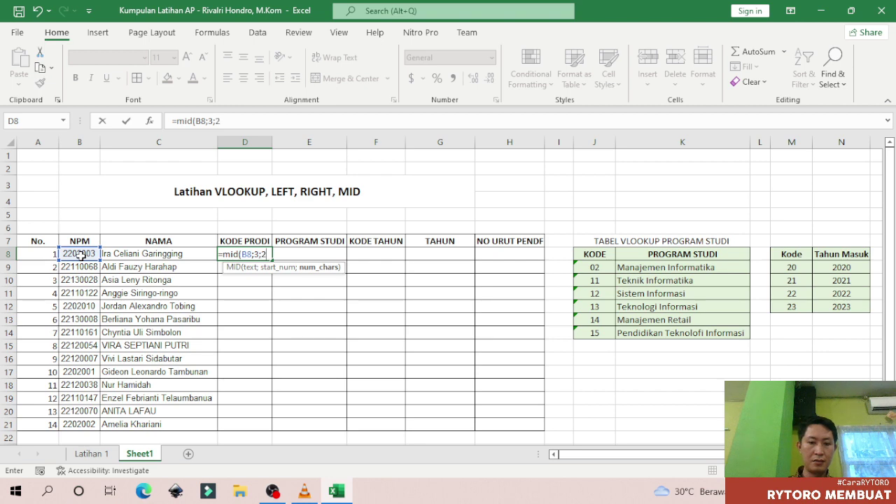
type(")")
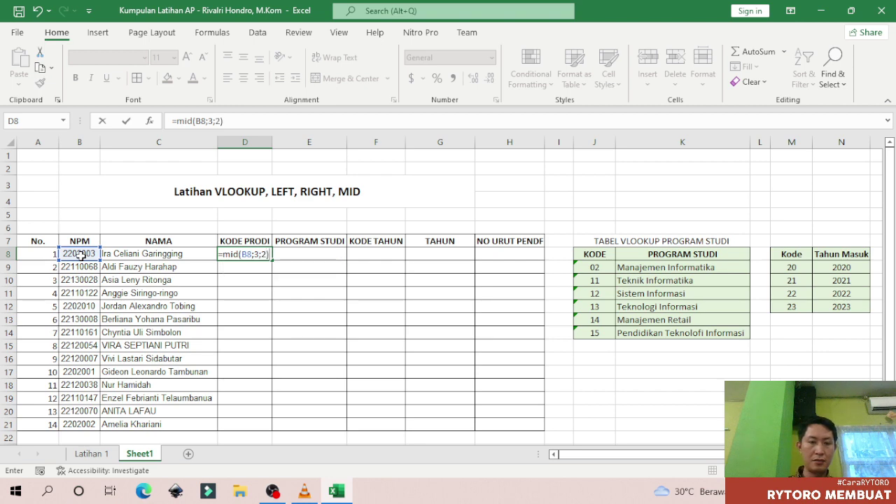
key("Return")
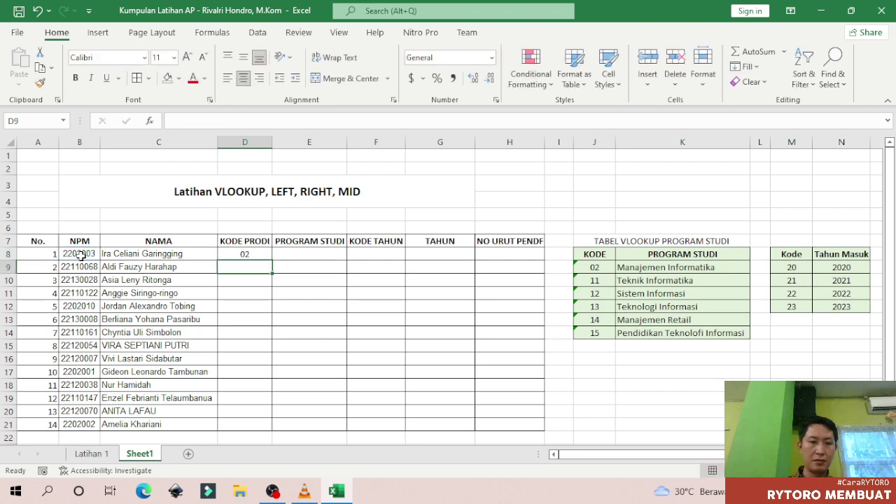
left_click(242, 254)
left_click(595, 271)
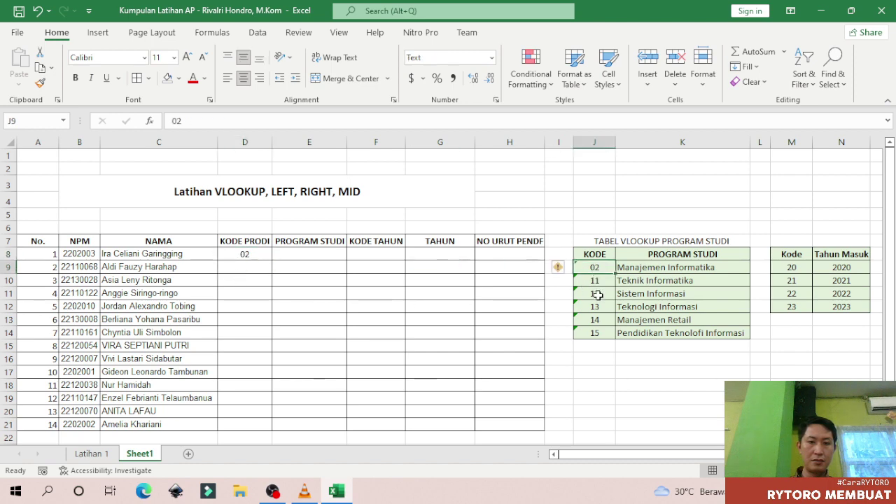
Enter =MID(B9;3;2) in cell D9 to extract the second student's KODE PRODI.
left_click(243, 267)
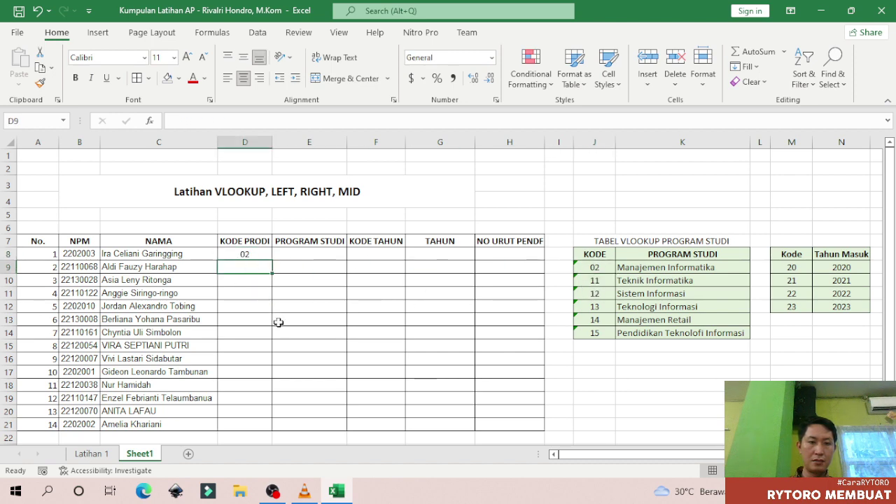
type("=")
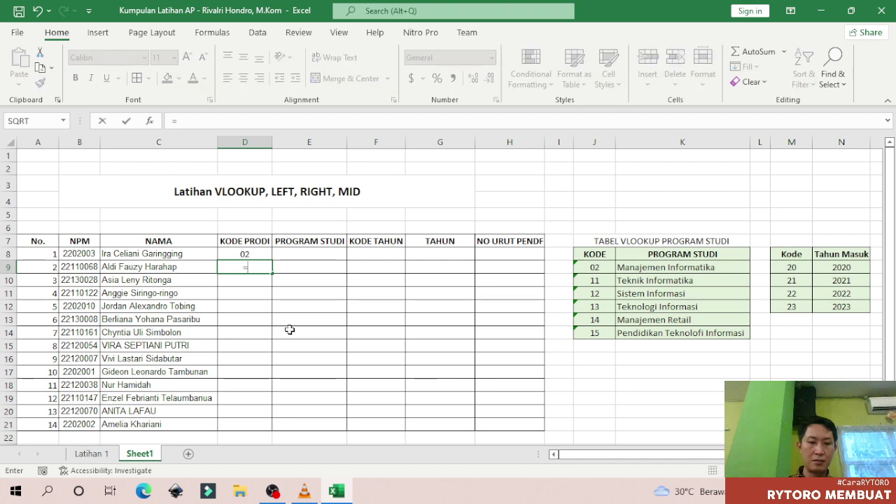
type("mid")
key("Tab")
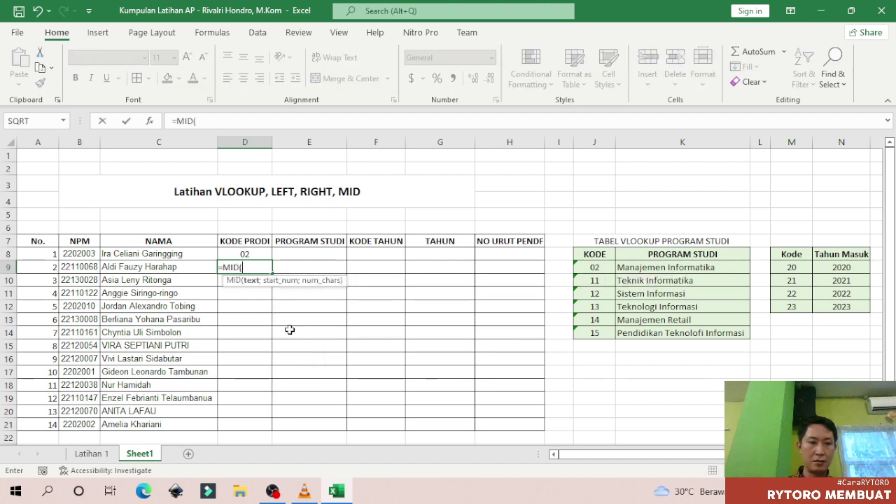
left_click(88, 267)
type(";")
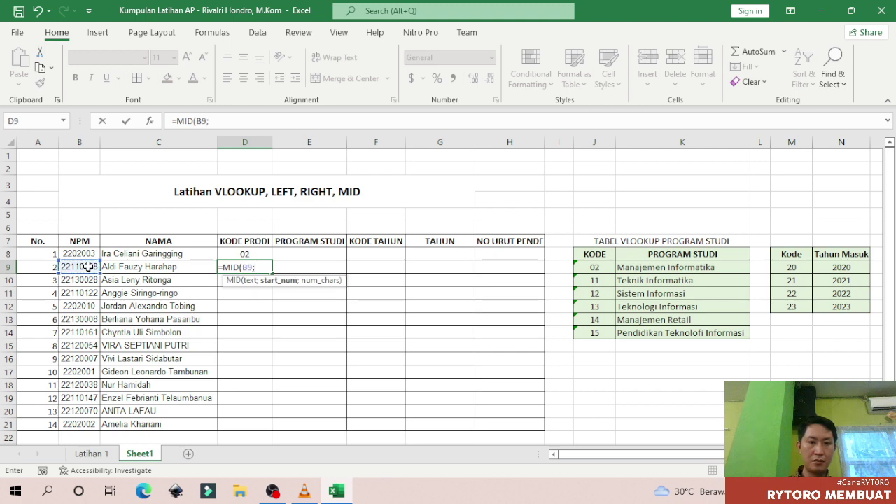
type("3;2")
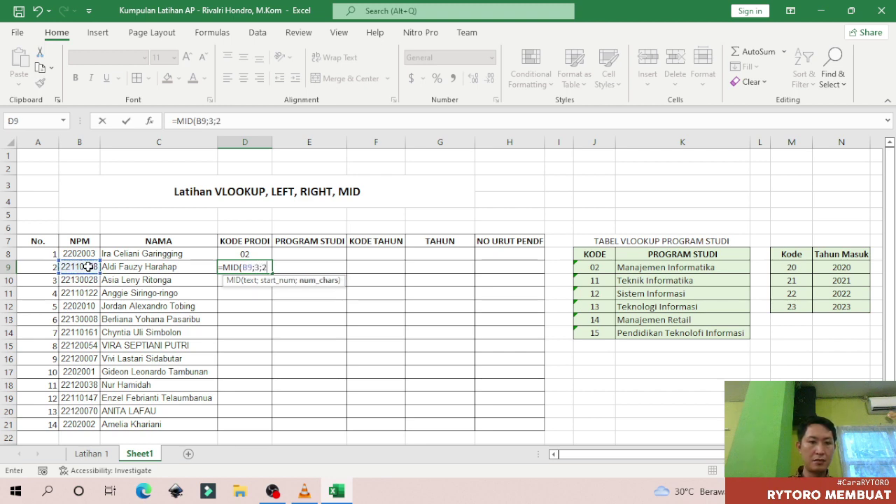
type(")")
key("Return")
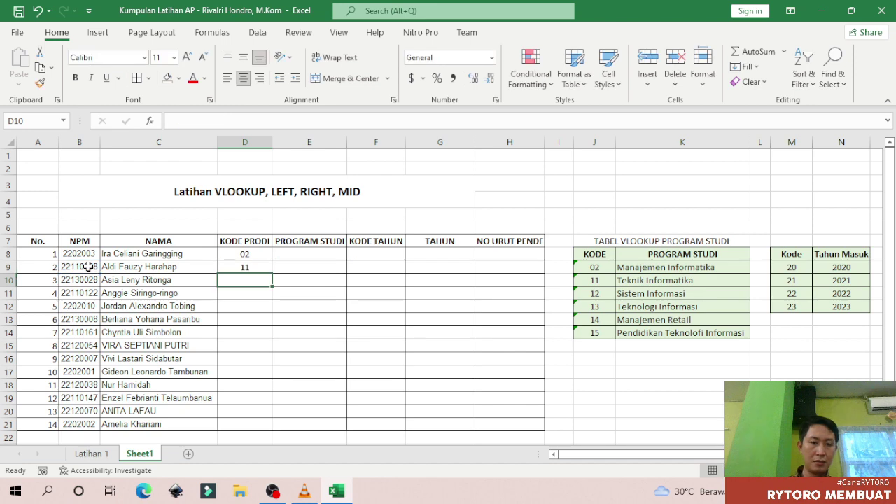
Fill the MID formula from D9 down through D21 to complete the KODE PRODI column.
left_click(247, 268)
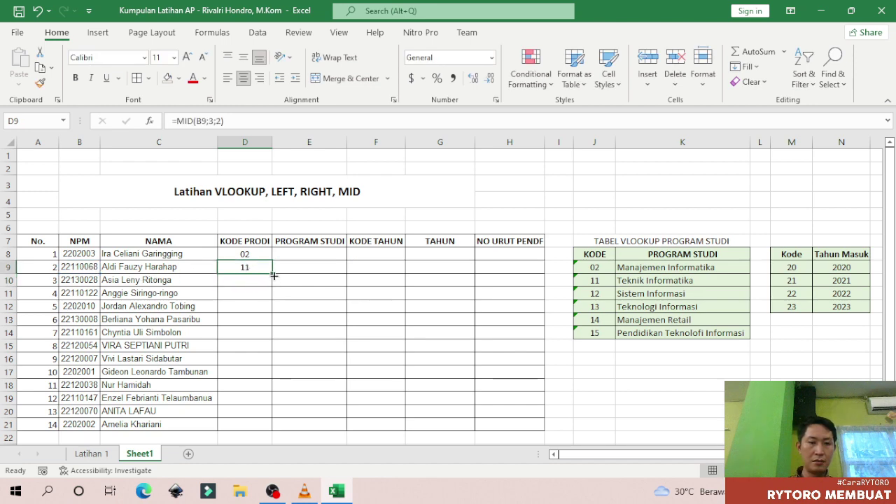
left_click_drag(274, 275, 274, 431)
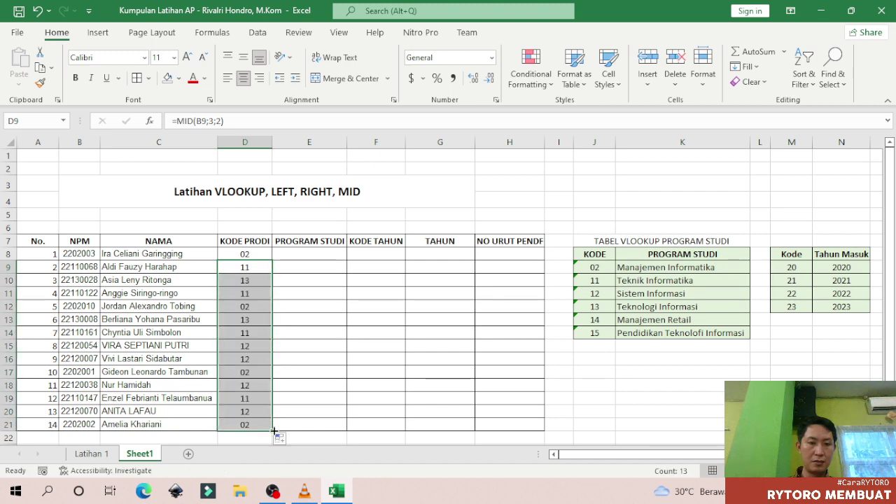
left_click(250, 349)
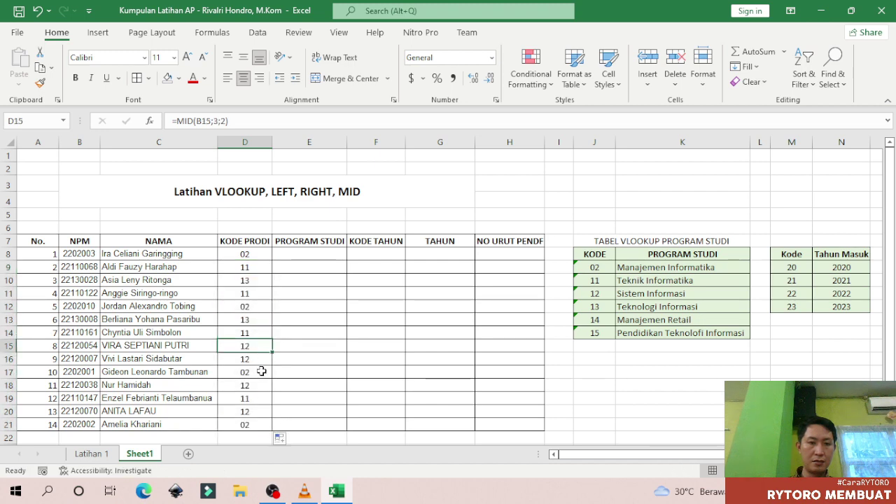
Start a VLOOKUP formula in PROGRAM STUDI cell E8 with MID(B8;3;2) as the lookup value.
left_click(303, 256)
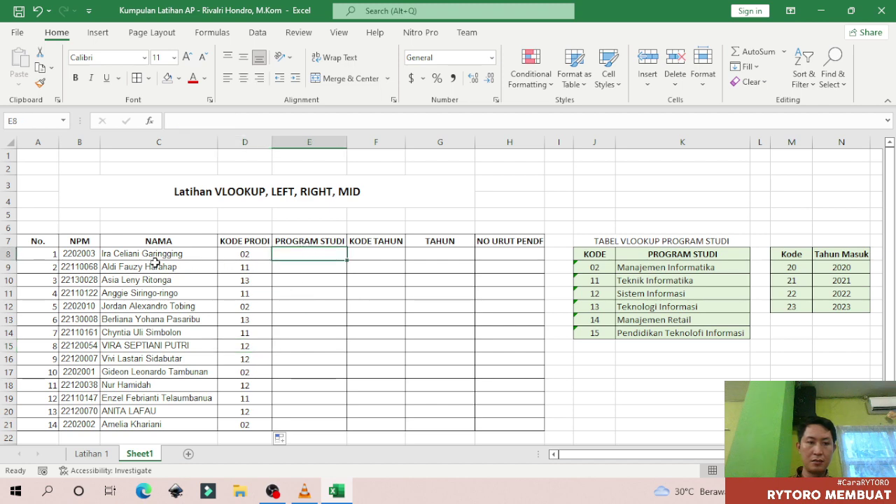
left_click(76, 254)
left_click(315, 256)
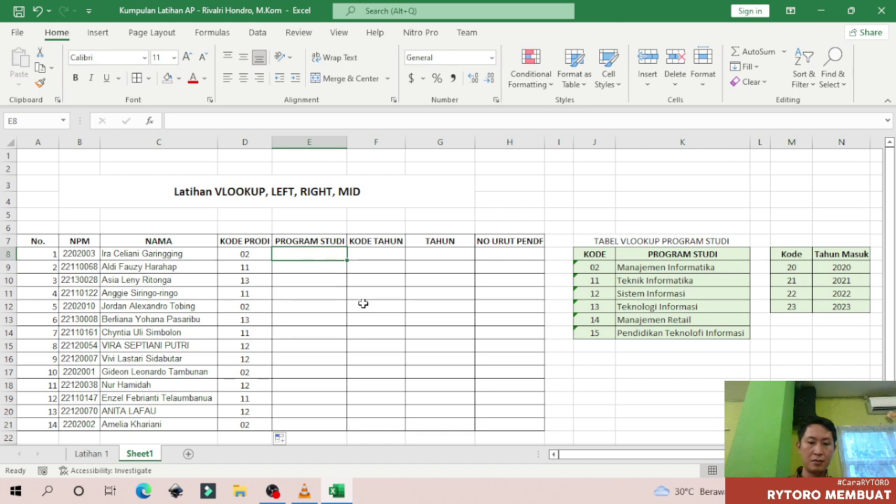
type("=v")
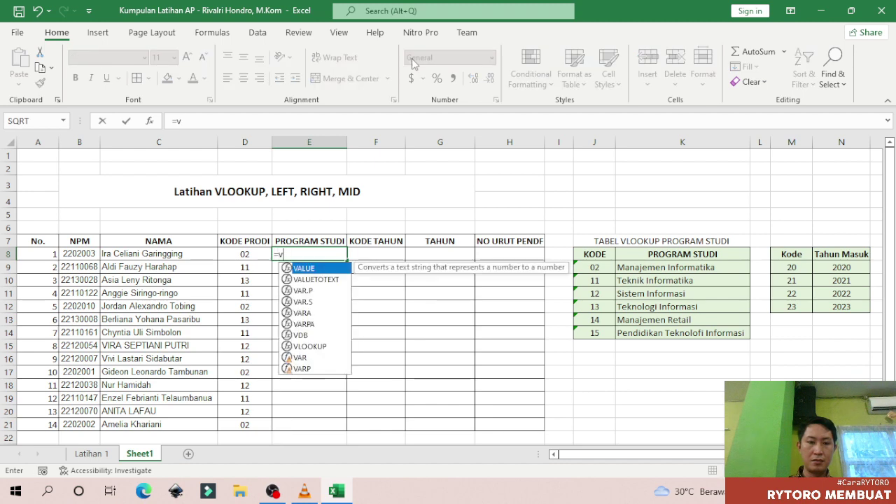
type("l")
key("Tab")
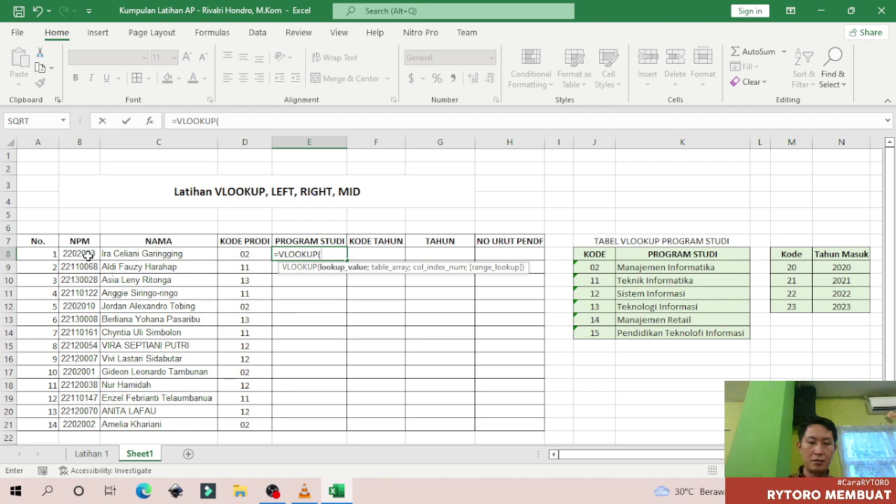
type("mid")
key("Tab")
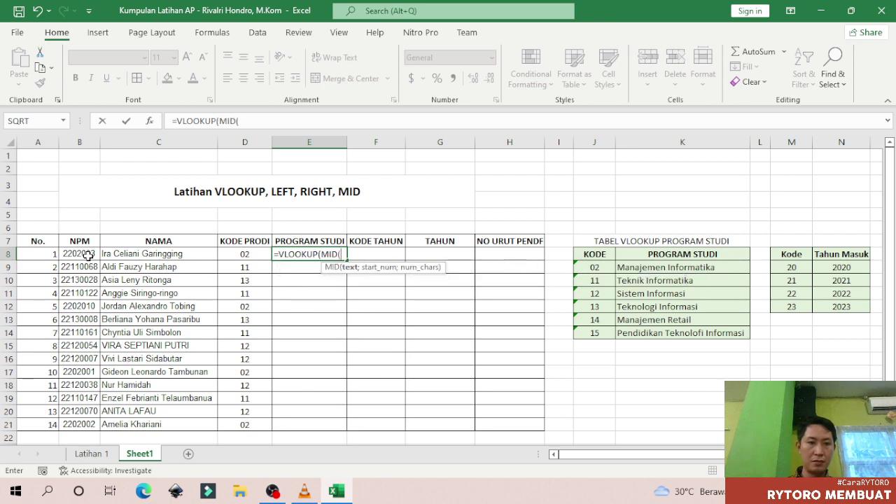
left_click(75, 255)
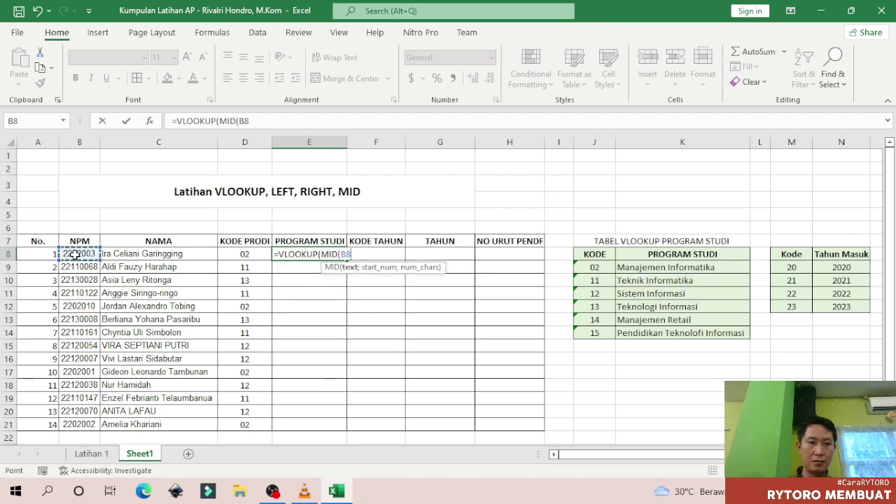
type(";")
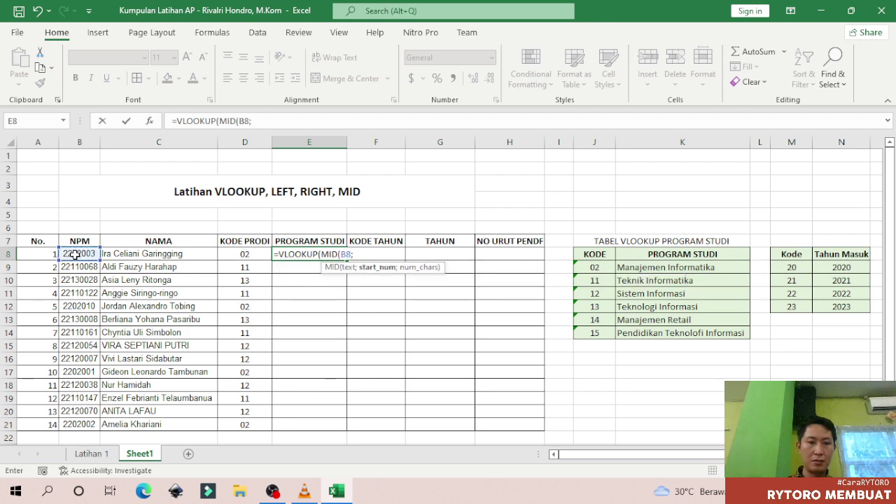
type("3;2")
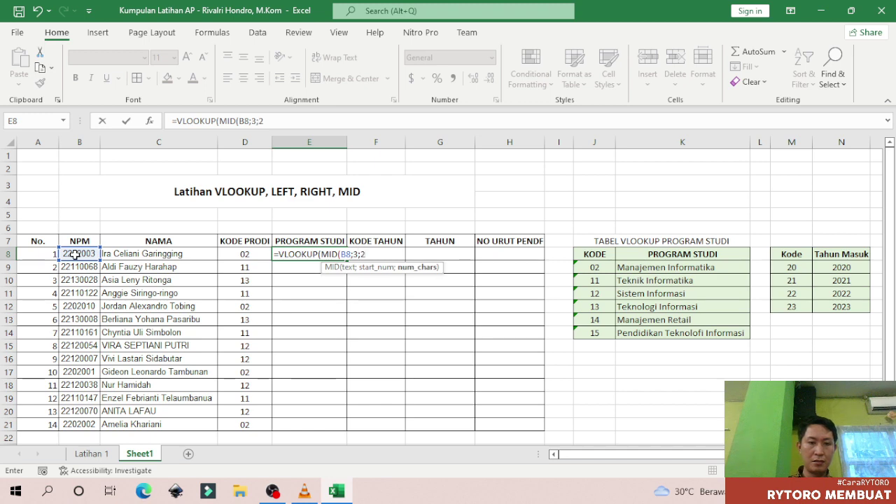
type(")")
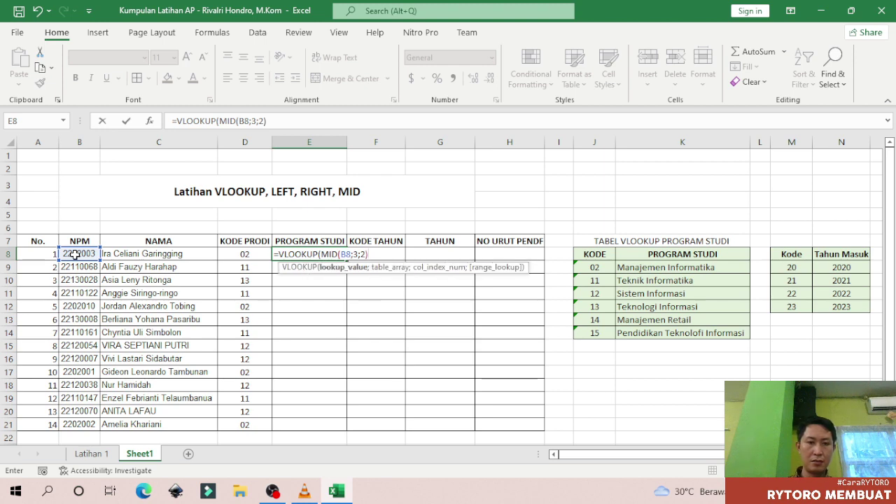
type(";")
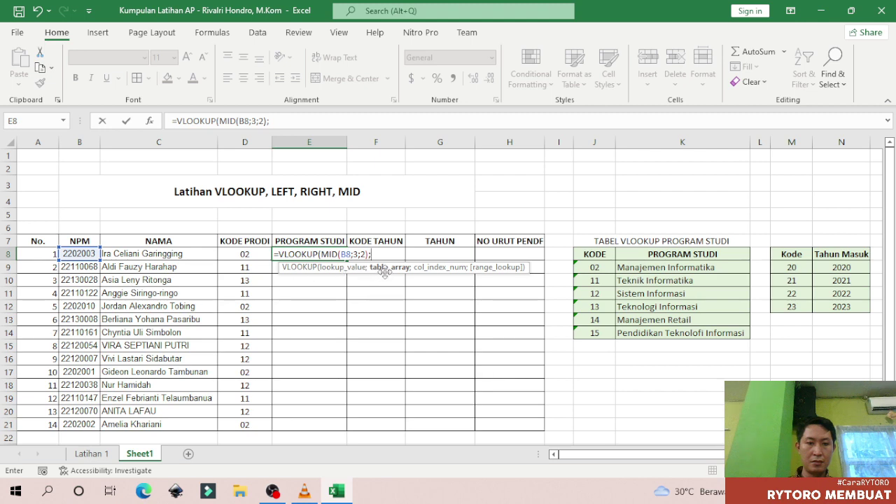
Set the VLOOKUP table array to the program studi table as the absolute range $J$9:$K$14.
left_click(597, 267)
left_click_drag(597, 268, 671, 329)
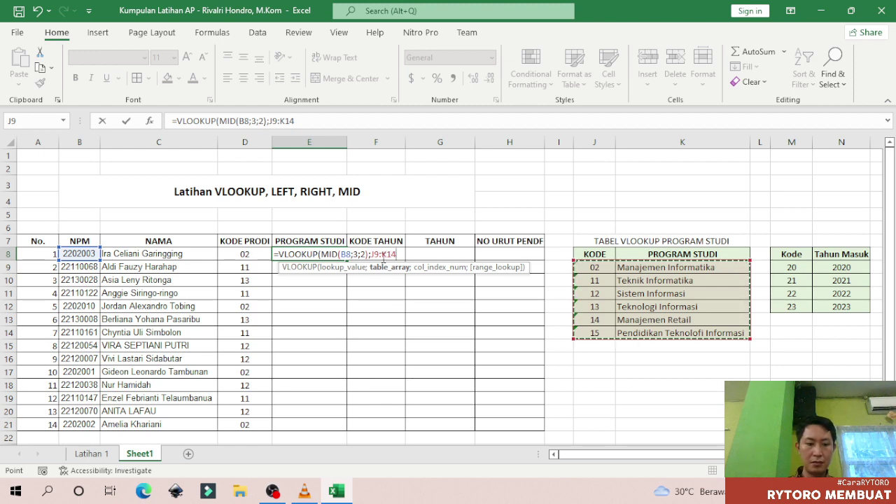
key("F4")
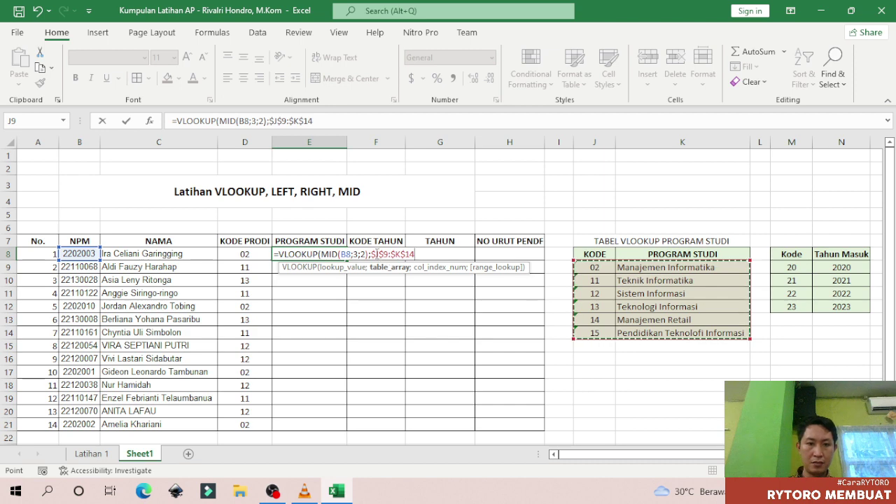
Remove the dollar signs from the VLOOKUP table array in E8 so the range reads J9:K14.
left_click(376, 254)
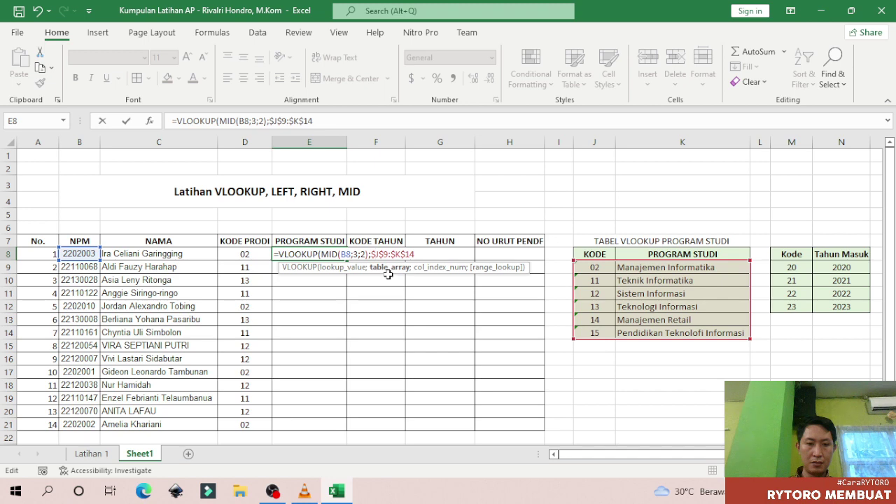
key("BackSpace")
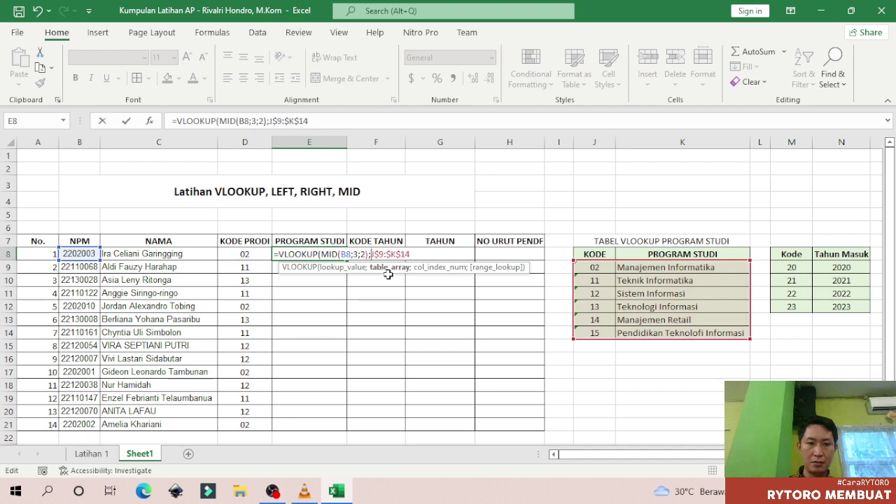
key("Right")
key("Delete")
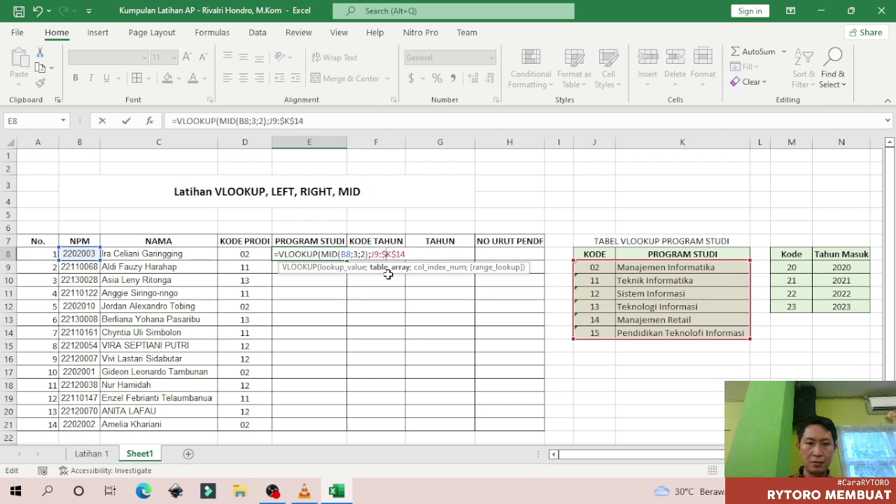
key("Right")
key("Right")
key("Delete")
key("Delete")
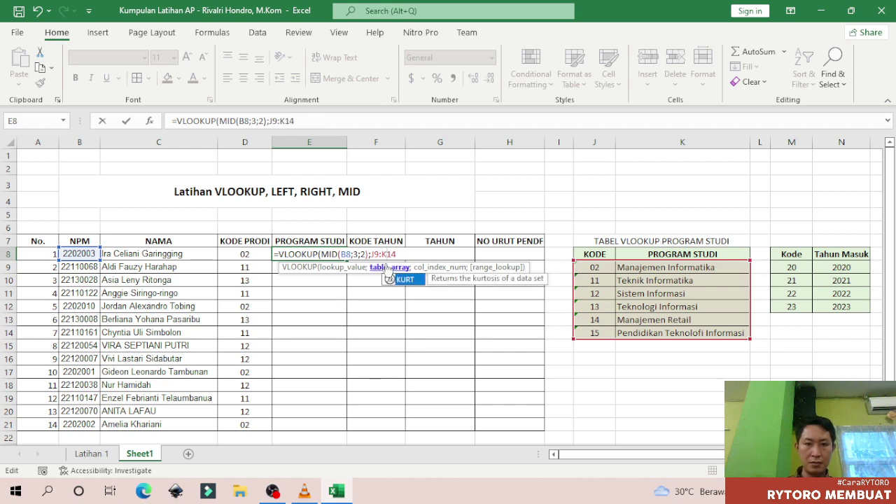
Reinsert dollar signs in the E8 table array so it reads $J$9:$K up to the final row number.
left_click(396, 254)
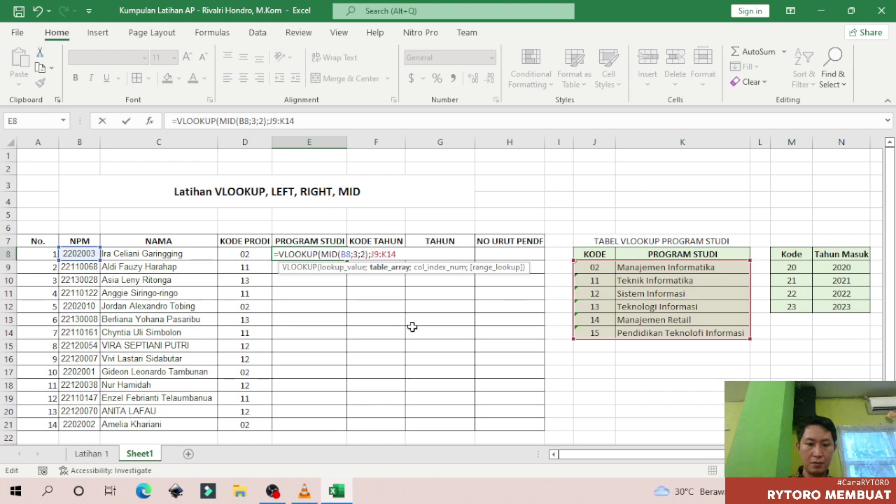
type("$")
key("Right")
type("$")
key("Left")
type("$")
key("Right")
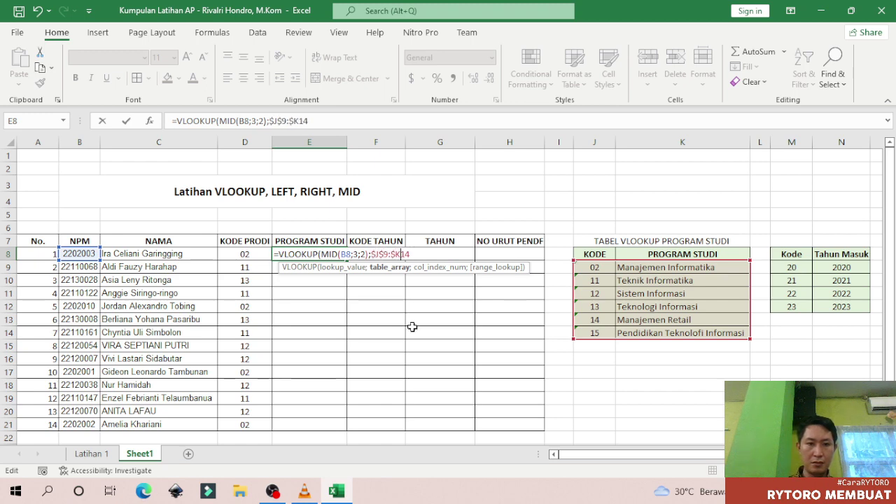
Complete the E8 VLOOKUP formula with $14 as the range end, column index 2 and range lookup 0.
type("$14;2")
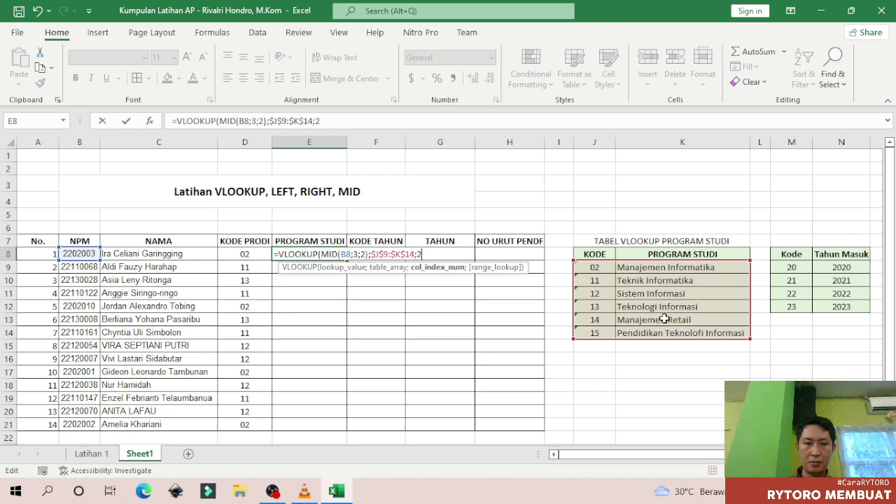
type(";0")
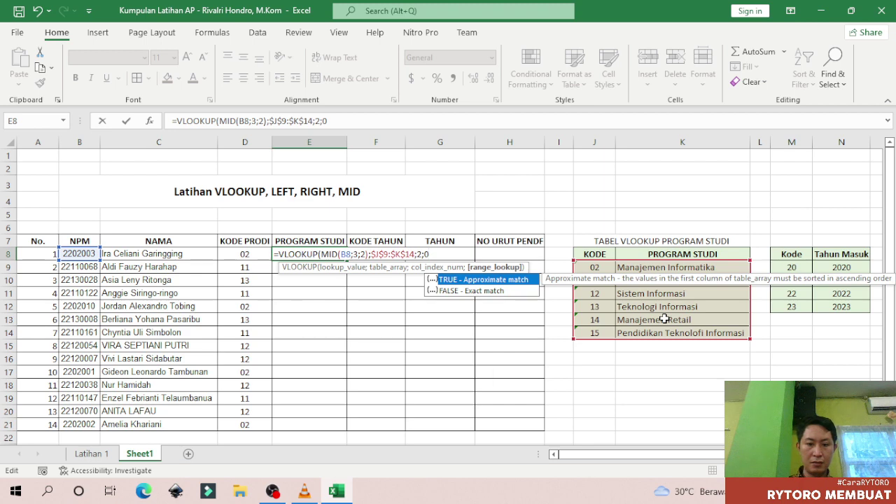
type(")")
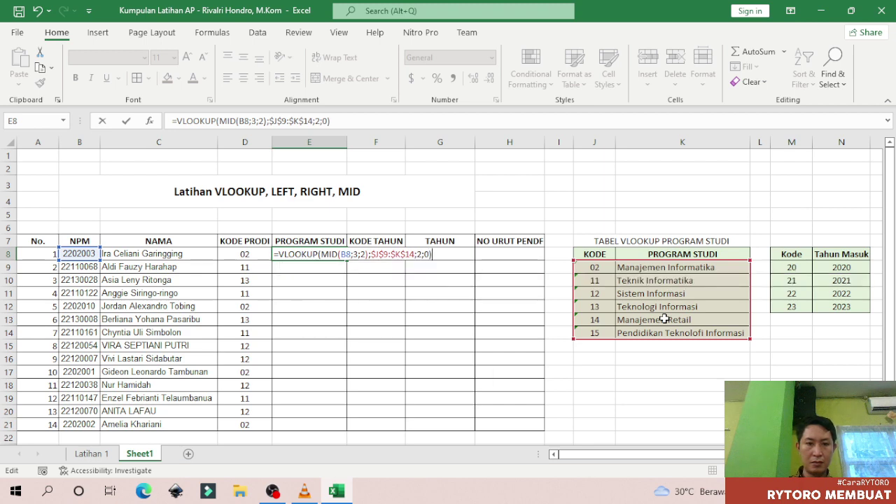
key("Return")
key("Up")
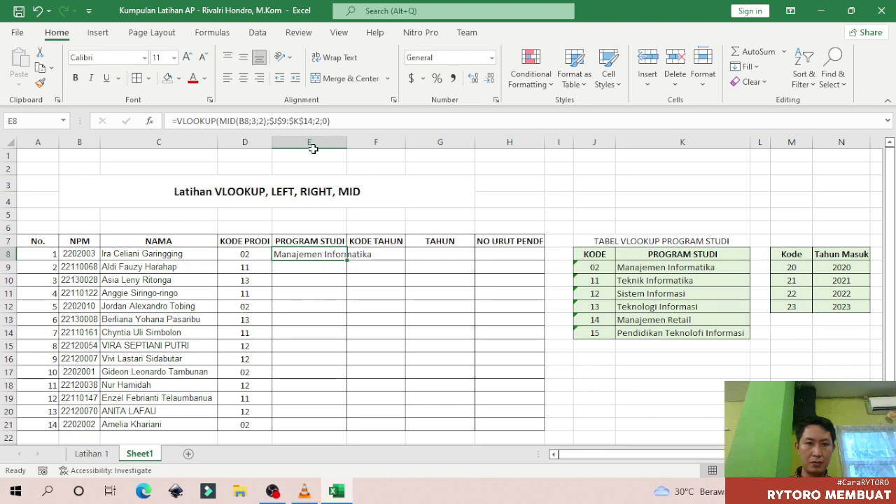
Widen the PROGRAM STUDI column slightly and fill the VLOOKUP formula from E8 down through E21.
left_click_drag(347, 142, 359, 144)
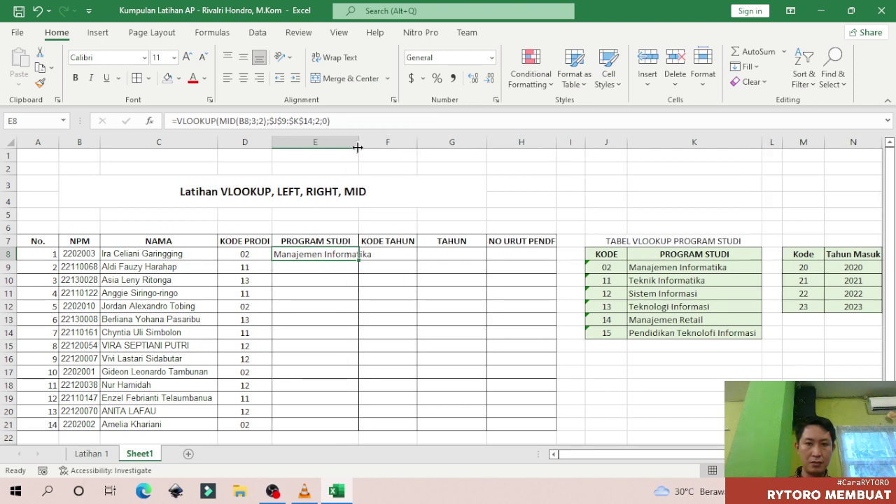
left_click(314, 269)
left_click(316, 254)
left_click_drag(362, 264, 362, 431)
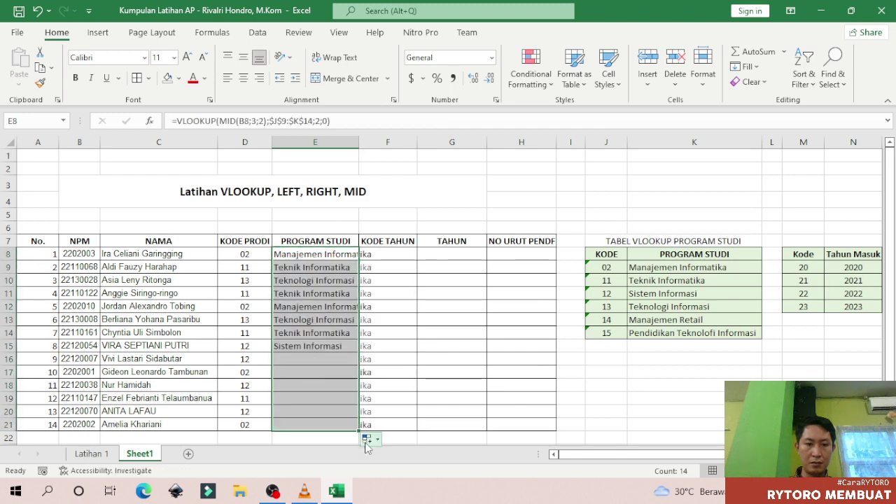
left_click(308, 270)
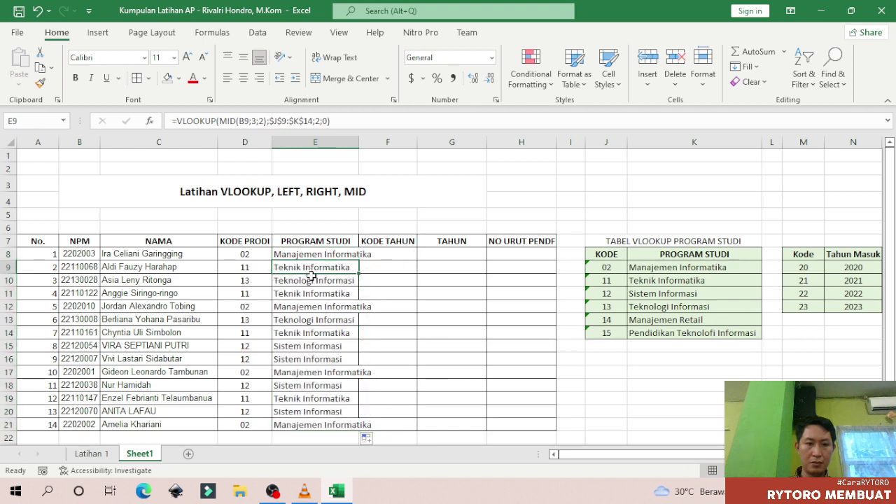
left_click(78, 271)
left_click(78, 279)
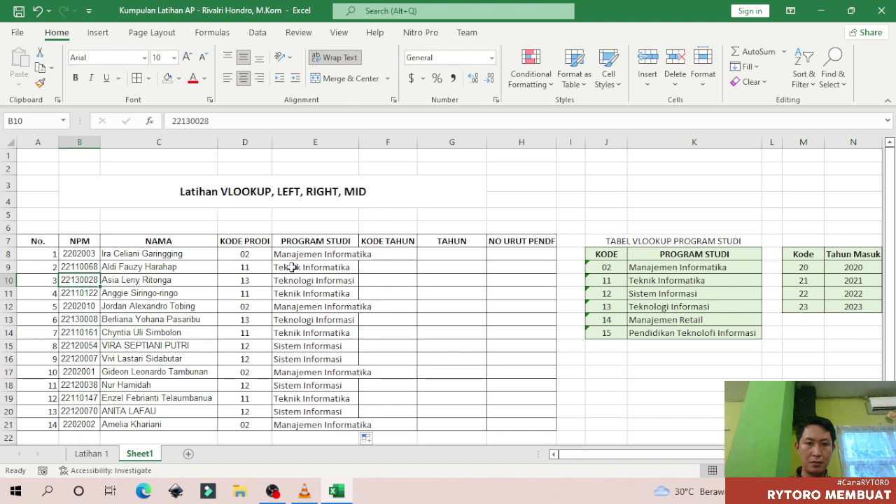
Start a VLOOKUP formula in KODE TAHUN cell F8 with LEFT(B8;2) as the lookup value.
left_click(397, 256)
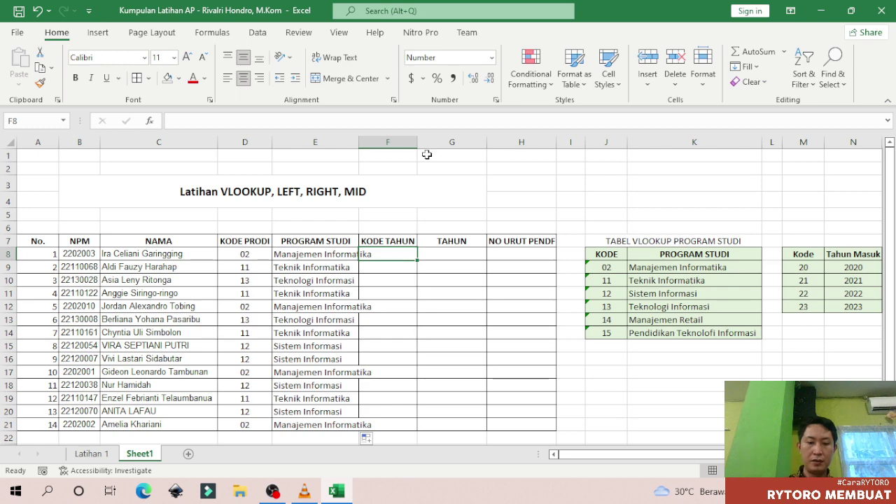
type("=vlo")
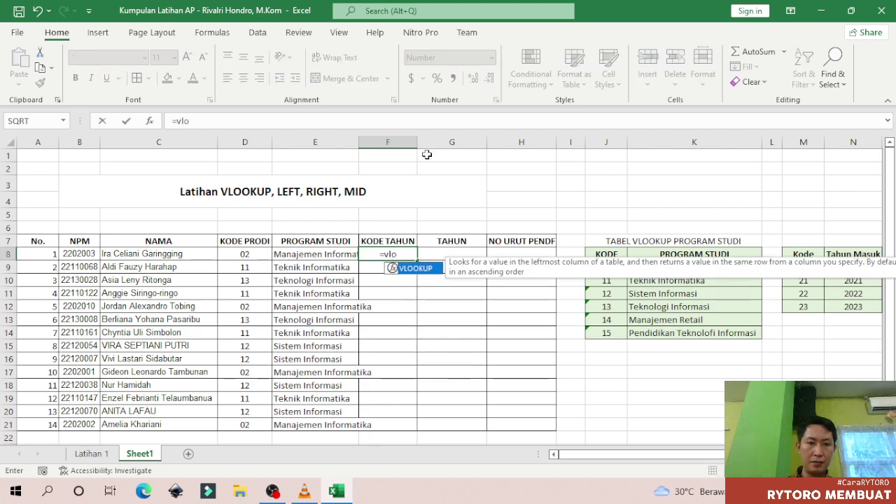
key("Tab")
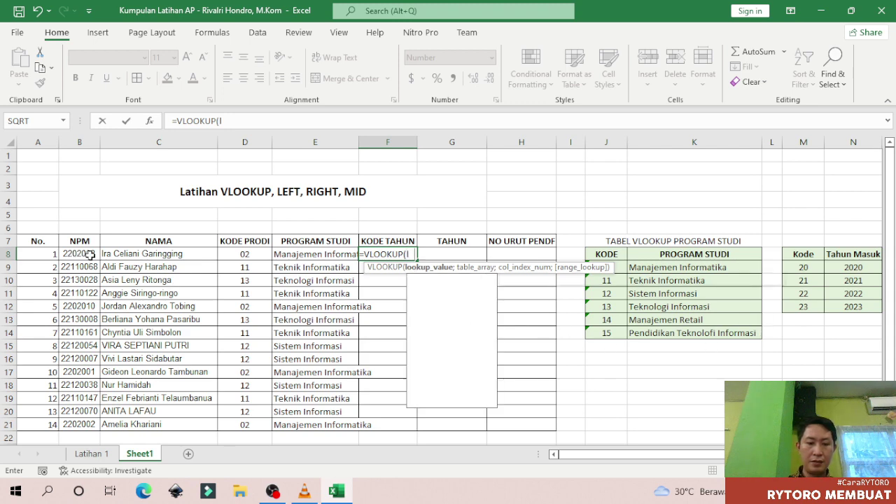
type("lef")
key("Tab")
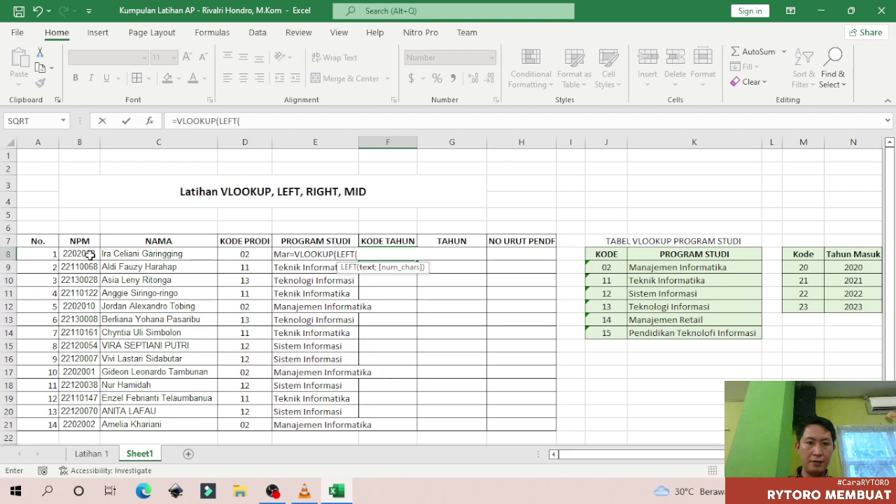
left_click(80, 255)
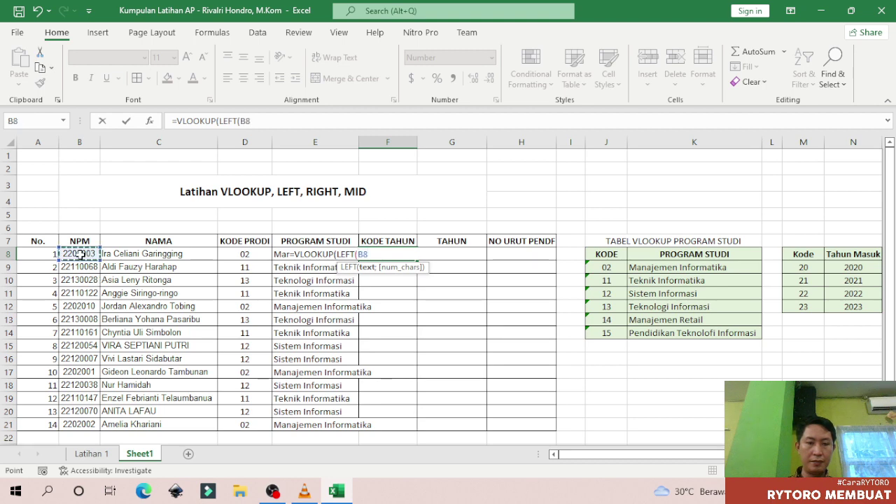
type(";")
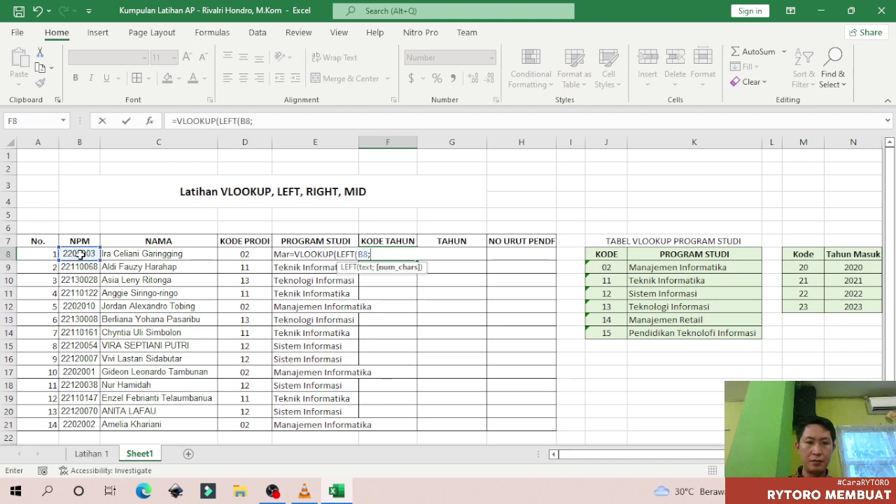
type("2")
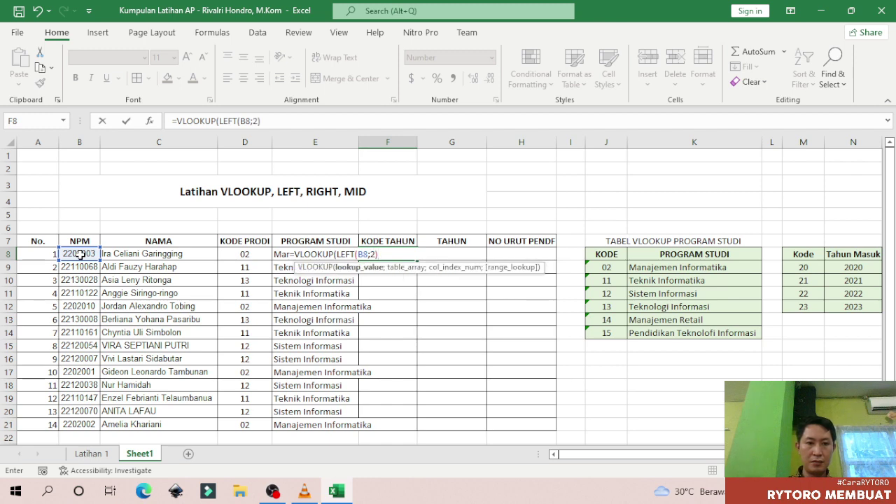
type(";")
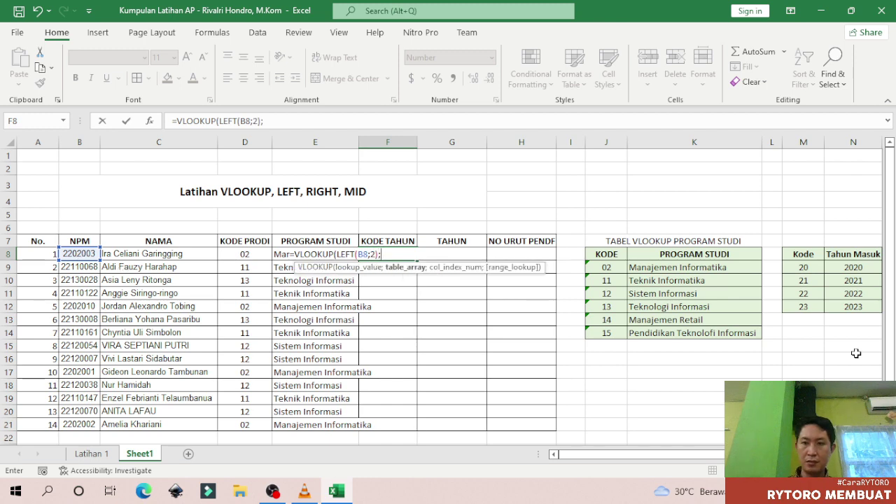
Set the F8 VLOOKUP table array to the Tahun Masuk table as the absolute range $M$9:$N$12.
left_click_drag(803, 269, 849, 307)
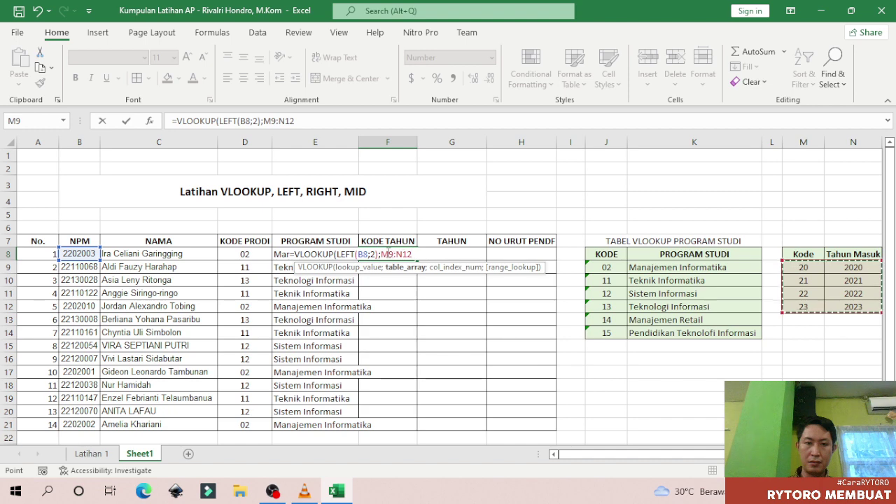
left_click(383, 253)
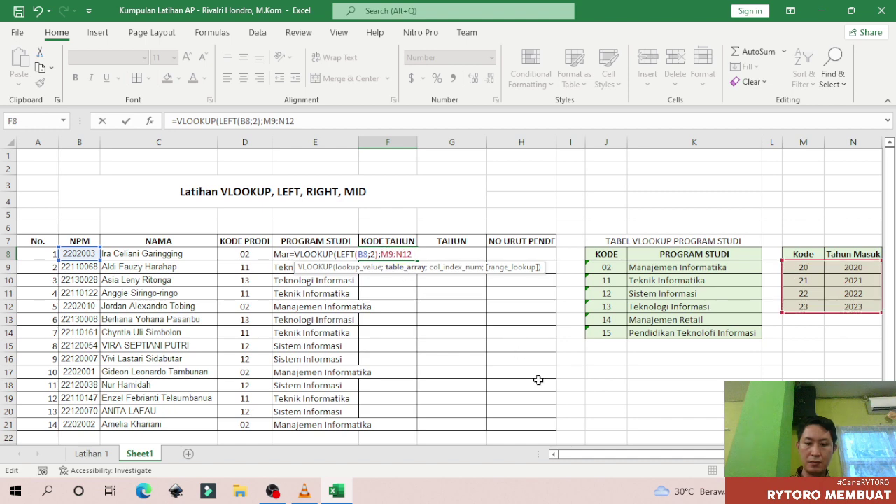
type("$")
key("Right")
type("$M")
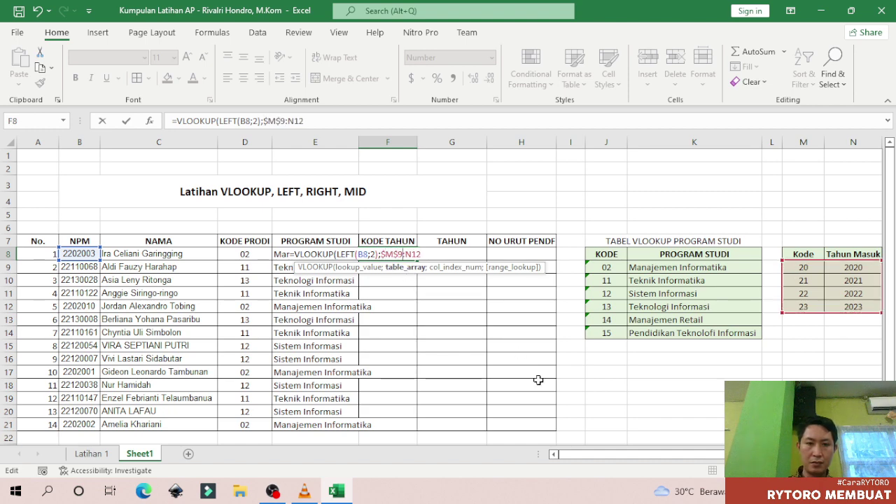
type("$")
key("Right")
type("$")
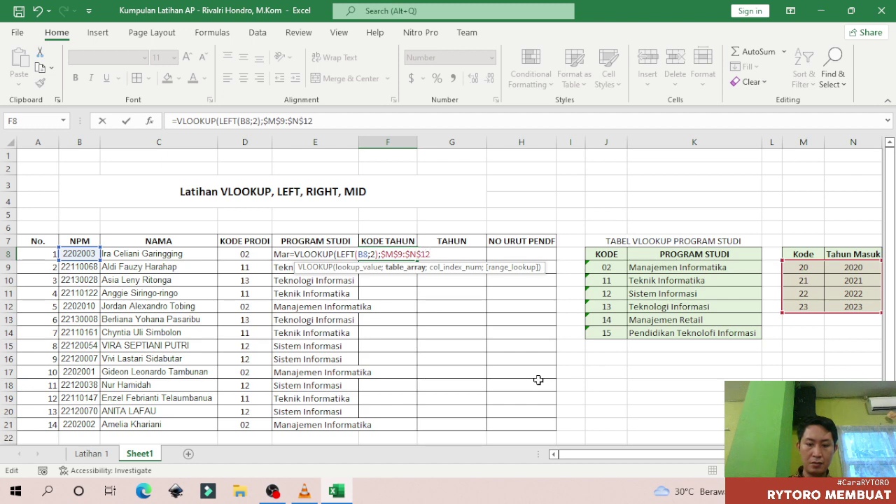
Complete the F8 VLOOKUP formula with column index 2 and range lookup 0.
key("End")
type(";2")
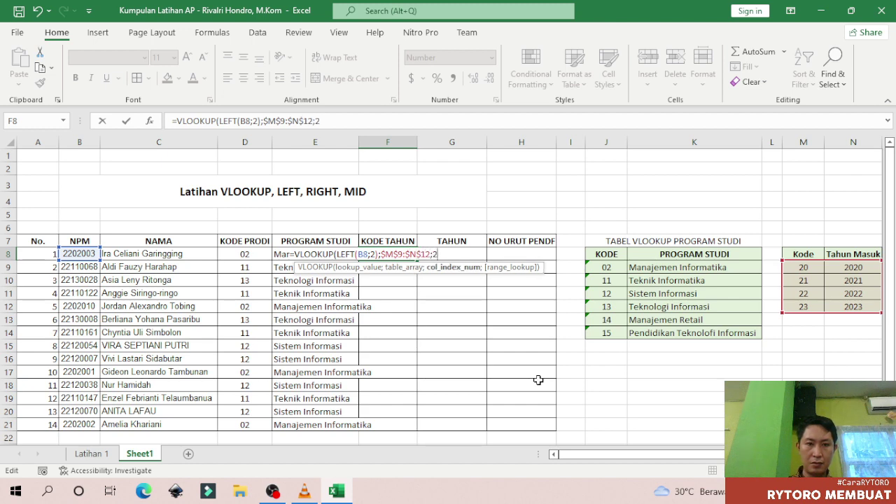
type(";0")
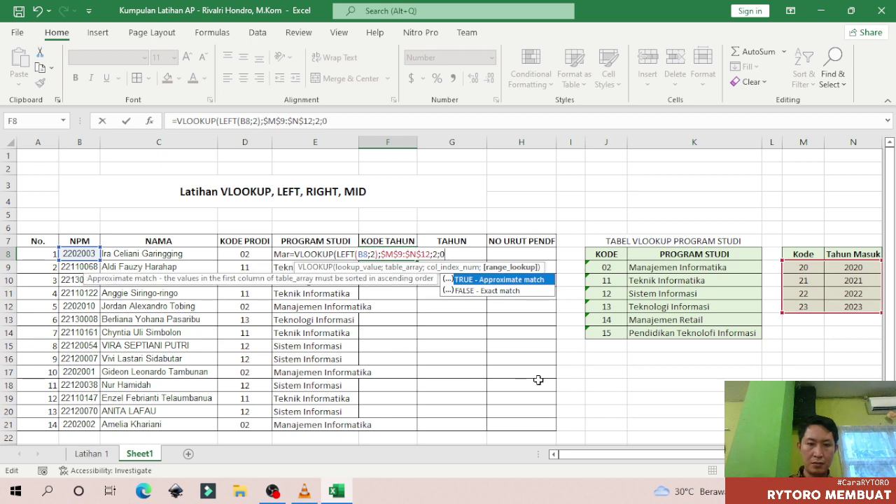
type(")")
key("Return")
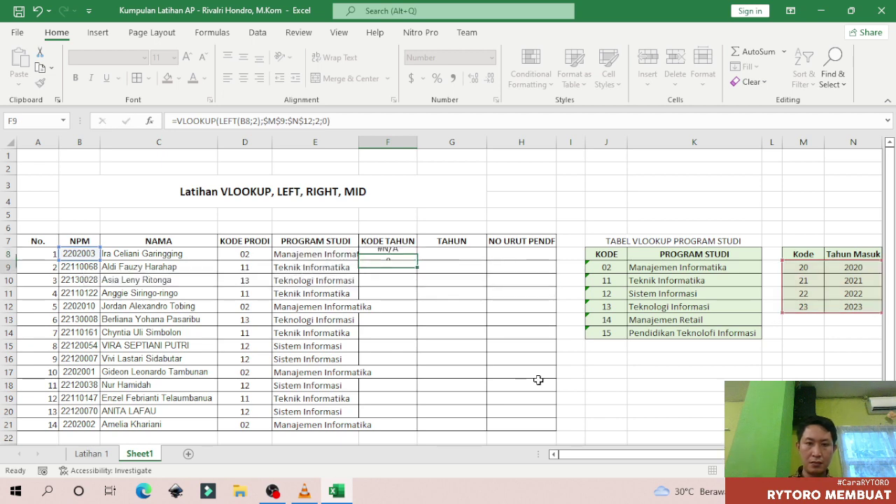
Fill the KODE TAHUN formula from F8 down through F10.
key("Up")
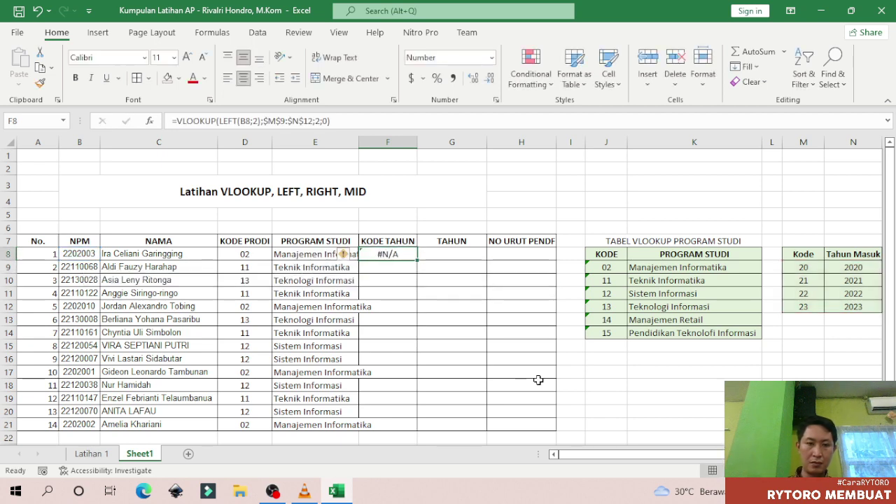
left_click_drag(414, 261, 414, 282)
left_click(390, 255)
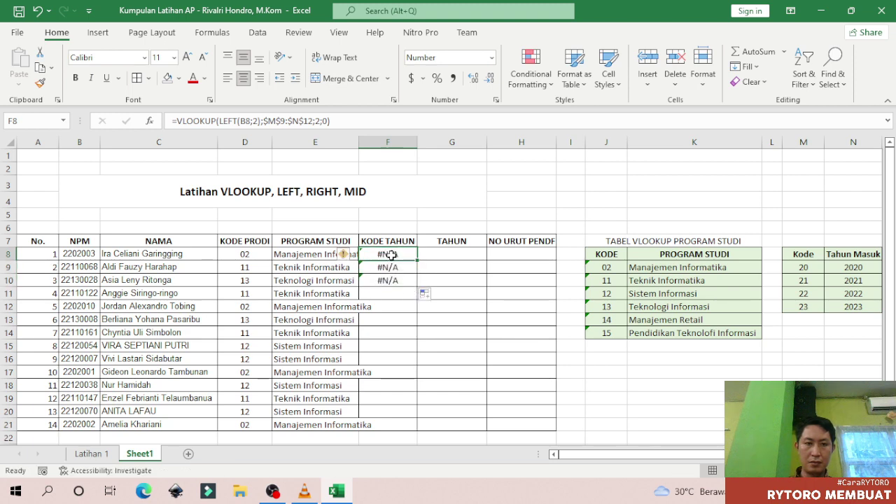
Convert the code 20 in cell M9 of the Tahun Masuk table to text with the formula ="20".
left_click(805, 270)
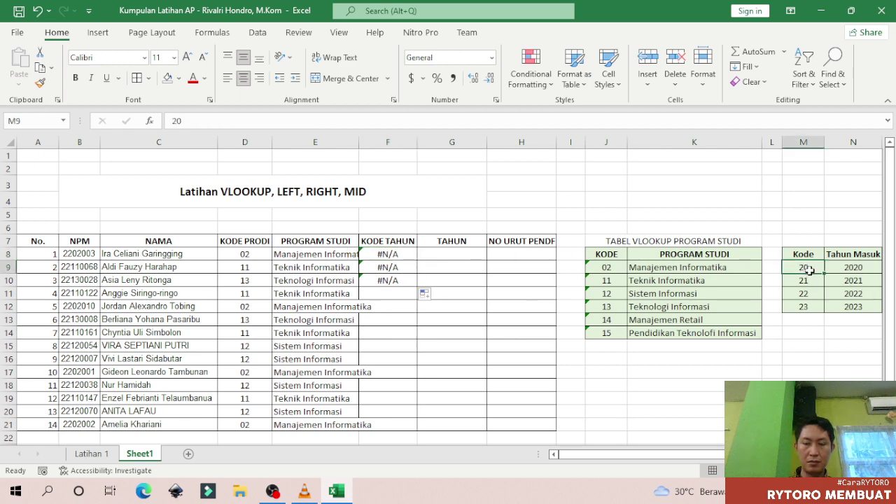
left_click(808, 283)
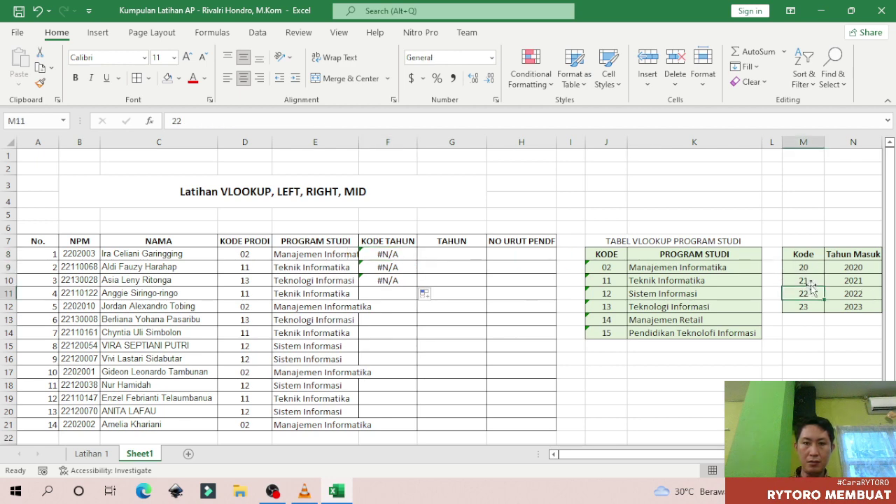
left_click(808, 268)
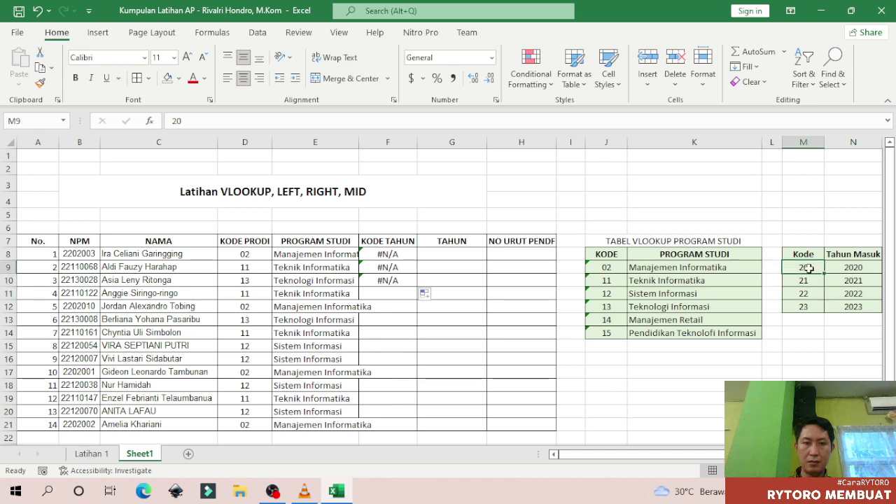
double_click(808, 268)
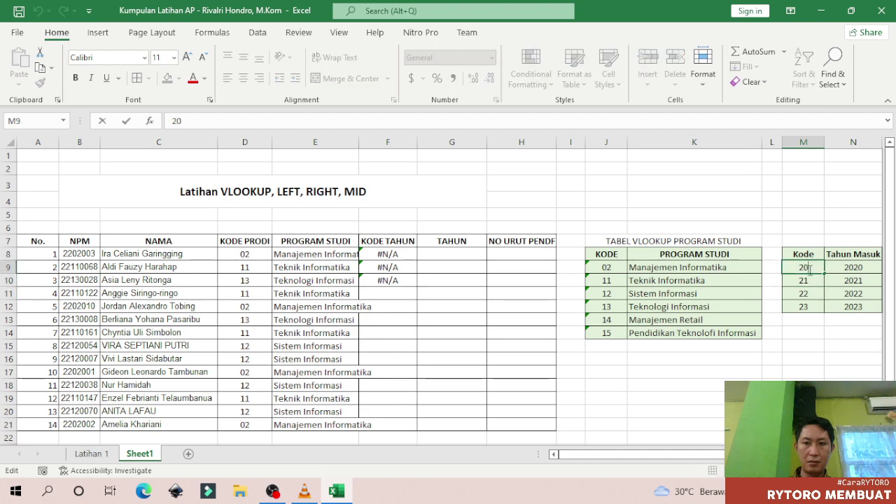
key("Home")
type("=\"")
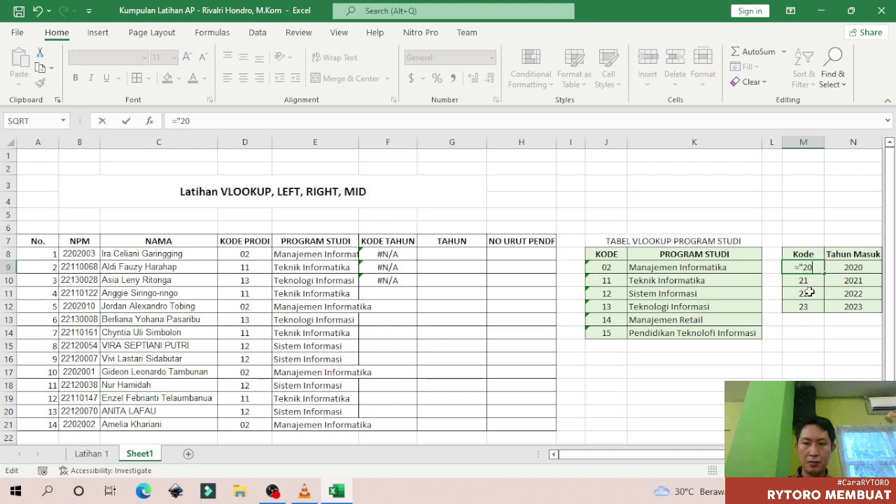
key("Return")
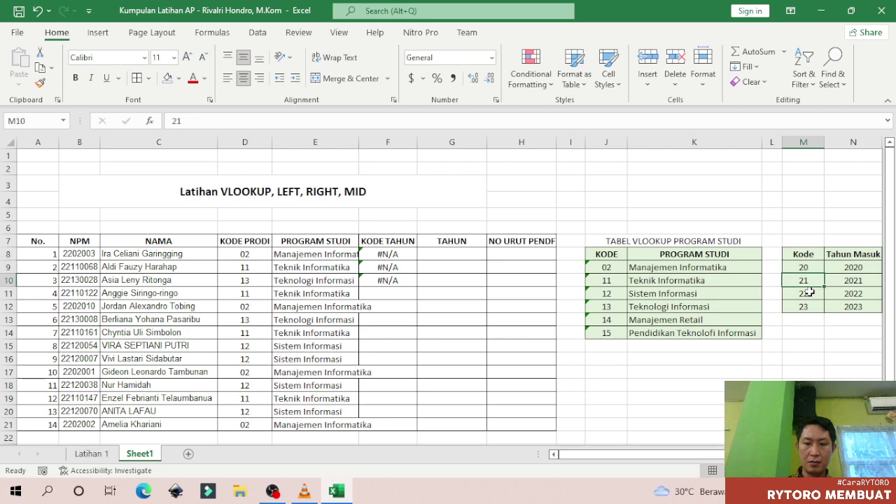
Enter ="21" as the code in M10 and fill the M9:M10 text codes down through M12.
type("=\"21")
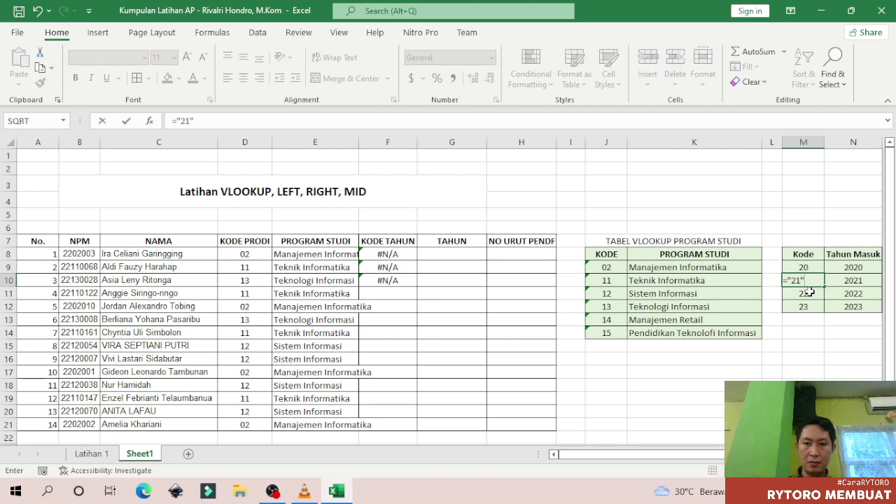
key("ctrl+Return")
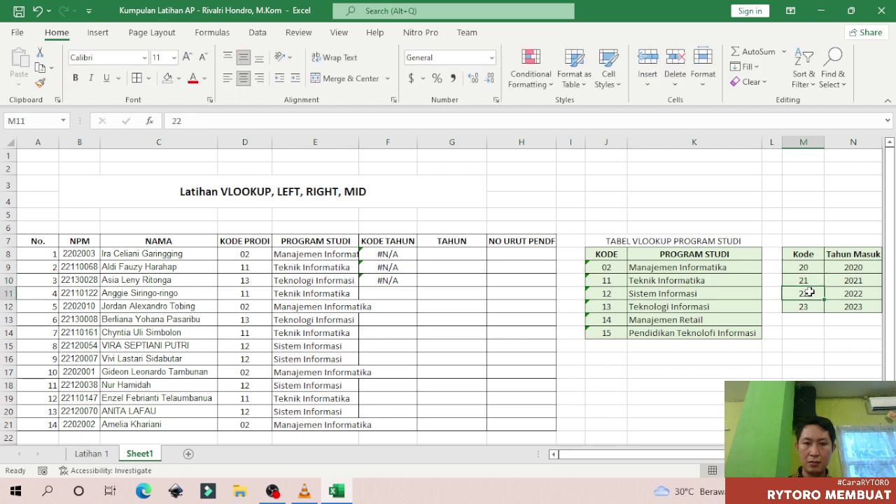
key("Up")
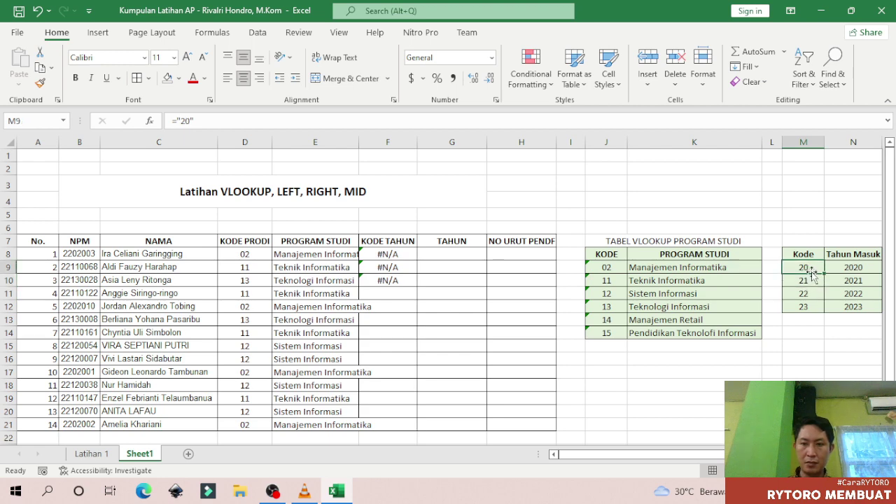
left_click_drag(810, 269, 817, 309)
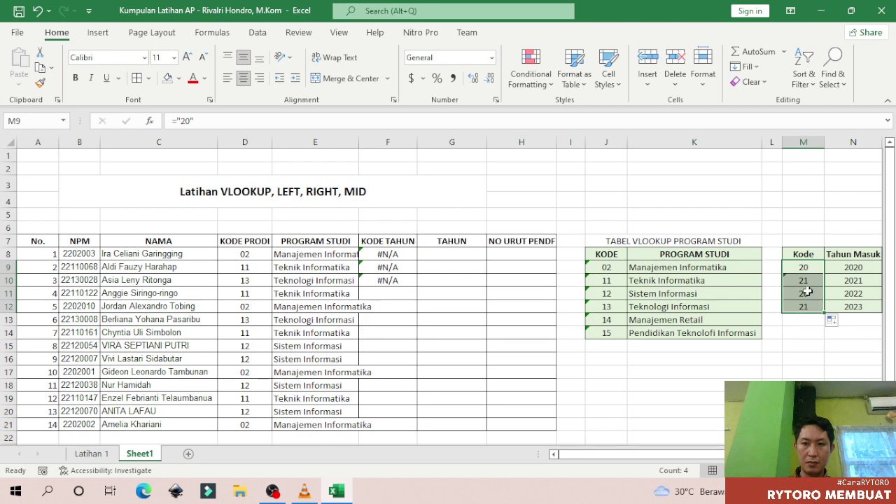
Change the code formula in M11, beside the year 2022, to ="22".
left_click(807, 293)
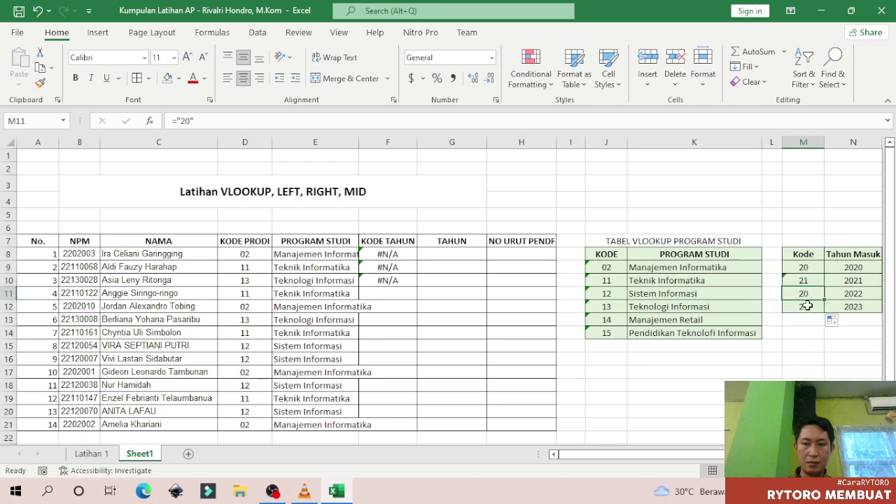
left_click(805, 280)
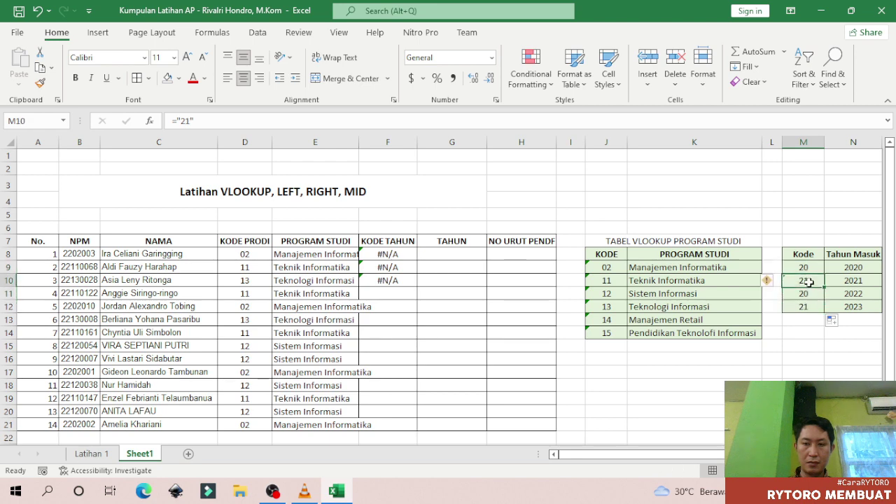
left_click(807, 292)
double_click(809, 294)
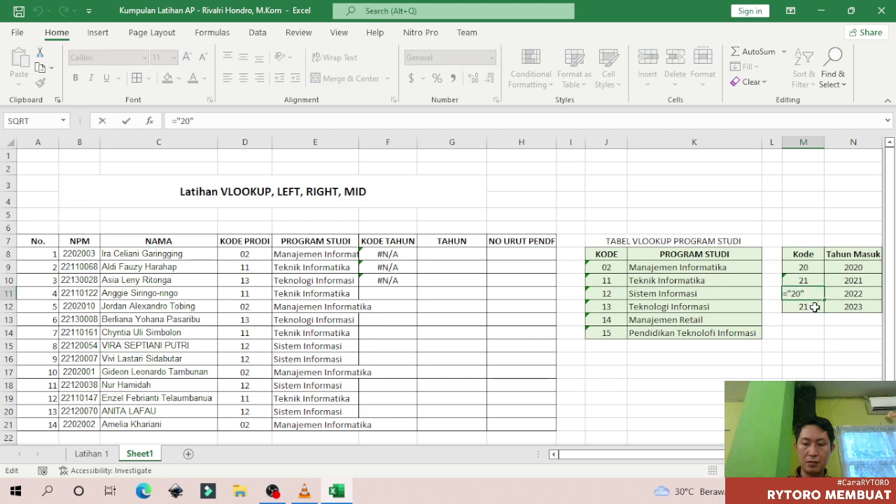
key("BackSpace")
key("BackSpace")
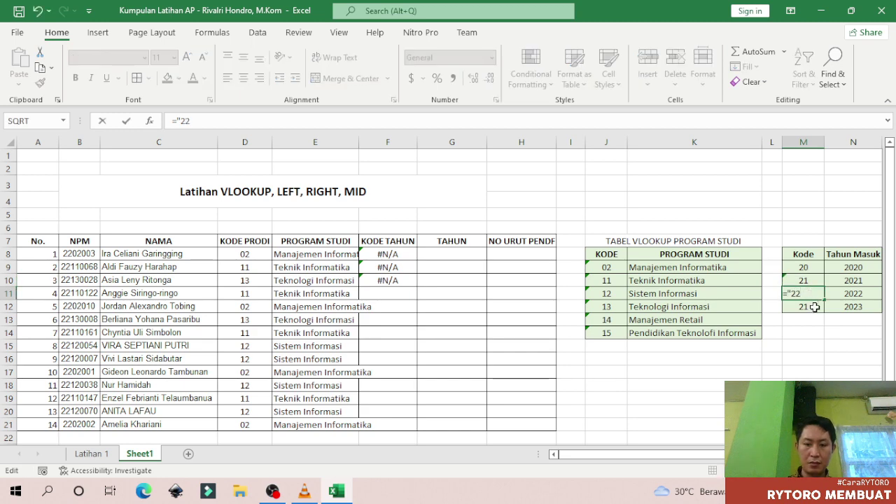
type("2\"")
key("Return")
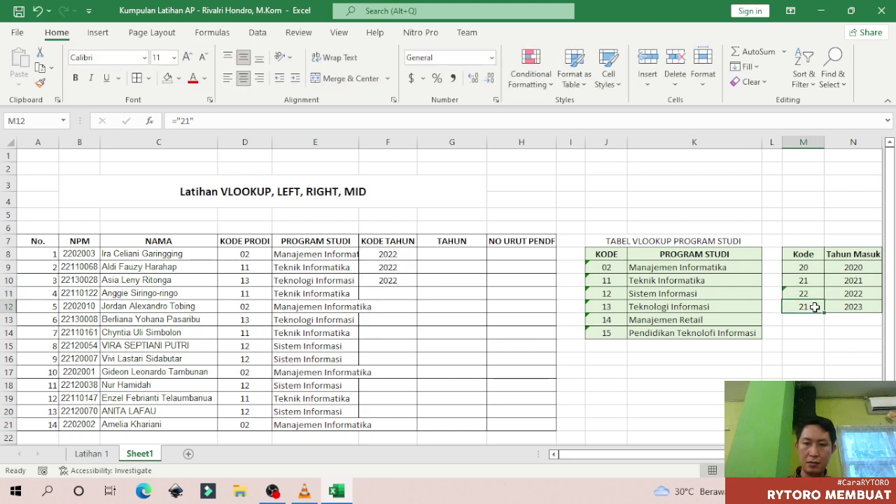
Change the code formula in M12, beside the year 2023, to ="23".
double_click(815, 307)
key("BackSpace")
key("BackSpace")
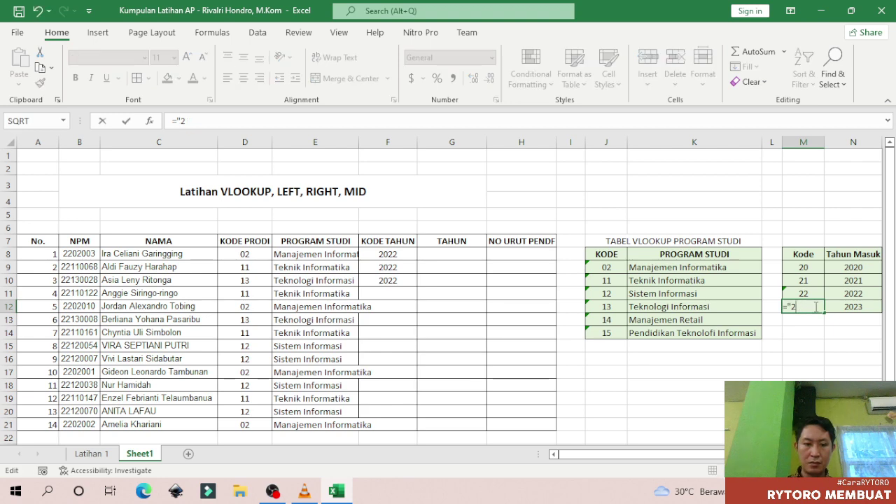
type("3\"")
key("Return")
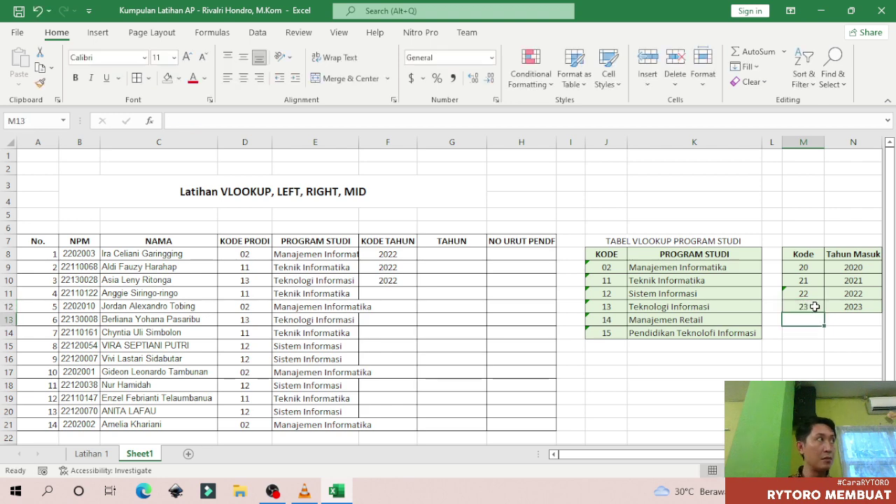
left_click(815, 307)
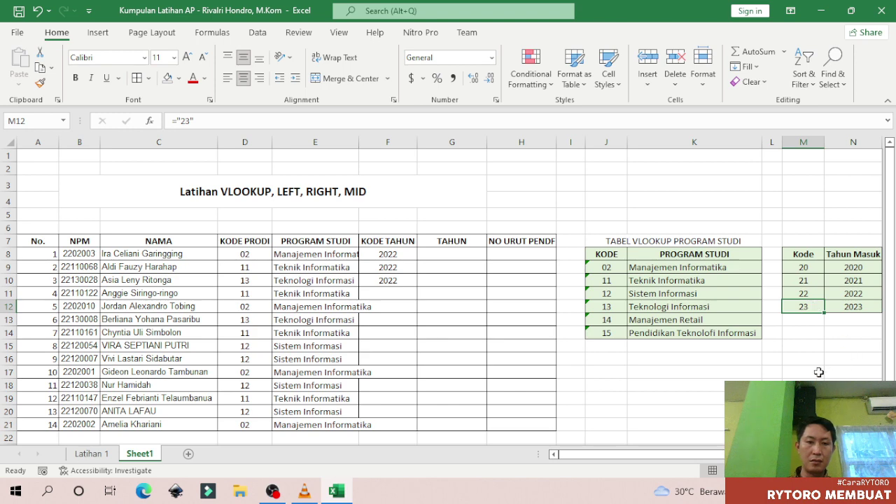
Fill the KODE TAHUN VLOOKUP formula from F8:F10 down through F21.
left_click_drag(395, 255, 415, 287)
double_click(416, 287)
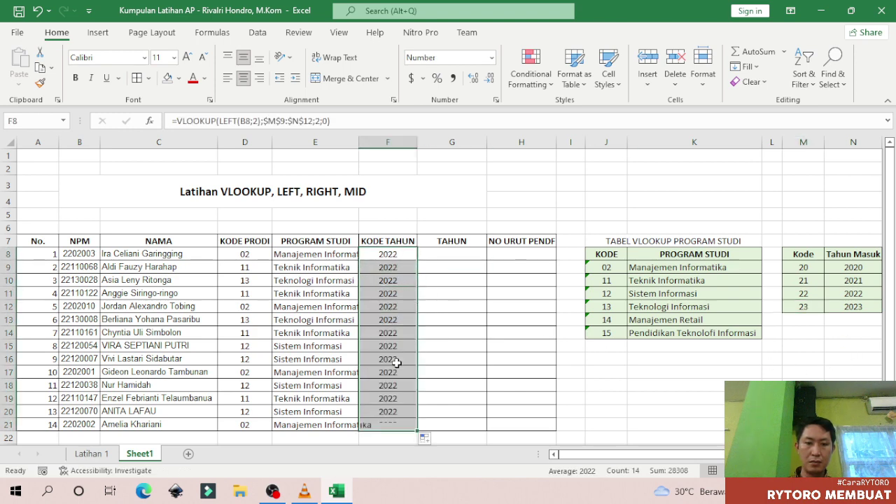
left_click(398, 379)
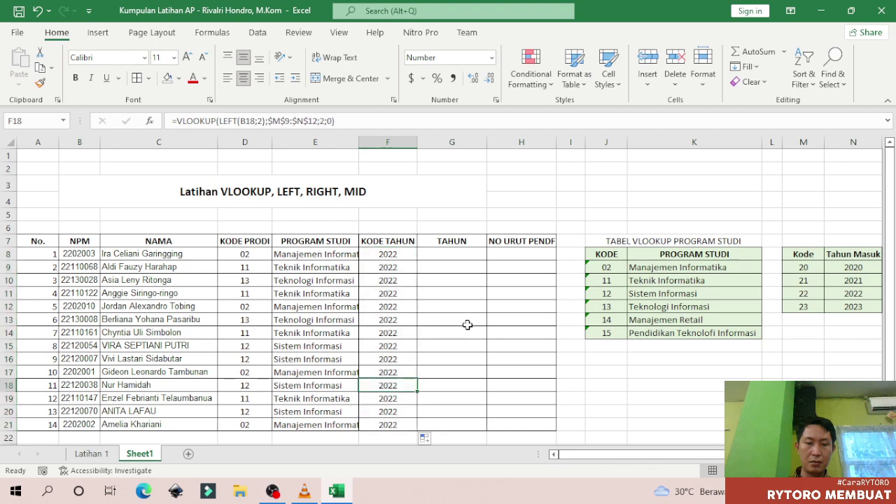
left_click(465, 320)
left_click(459, 254)
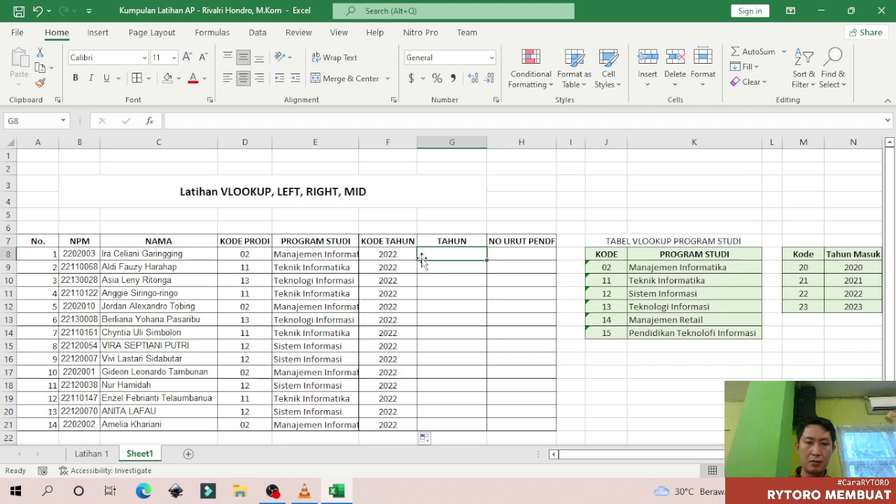
left_click(394, 256)
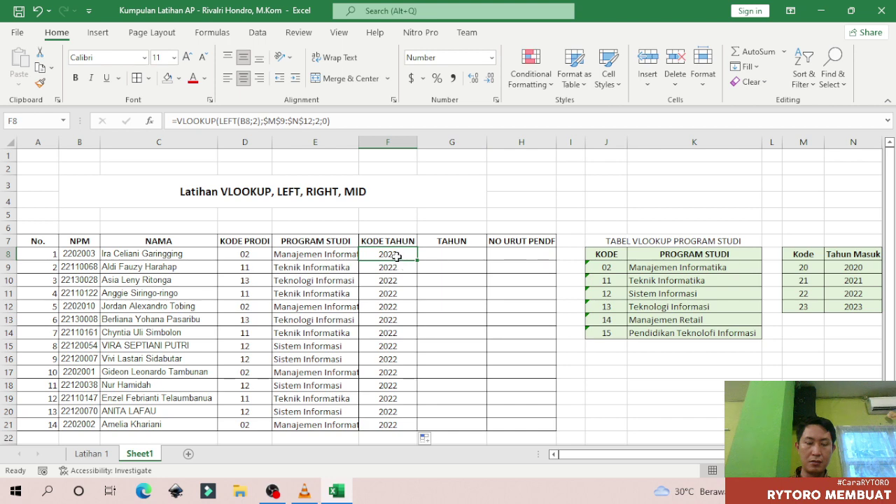
left_click(390, 242)
left_click(391, 256)
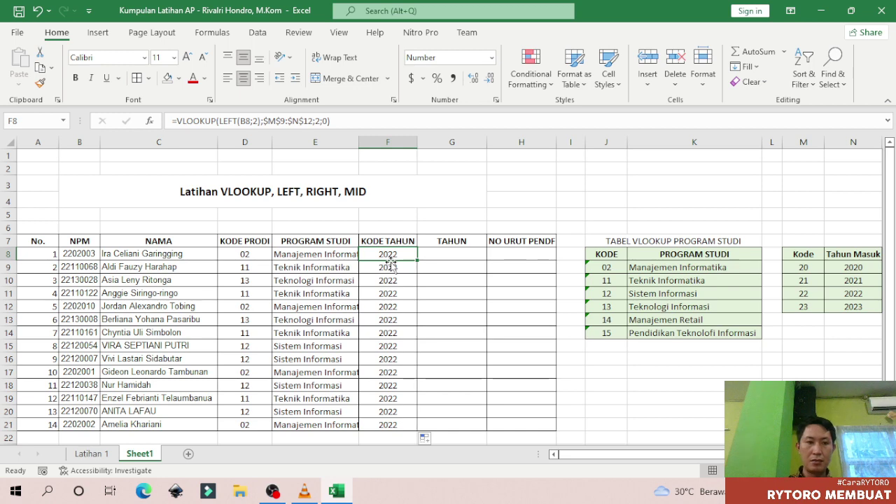
type("=")
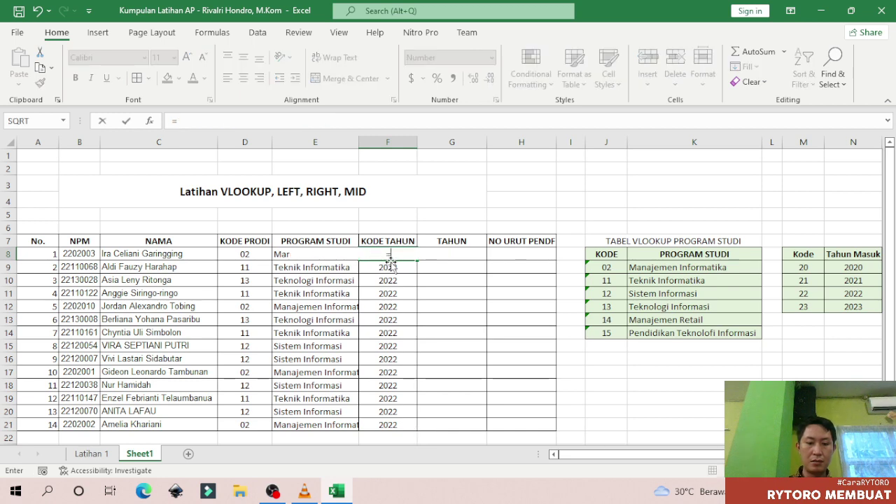
type("lef")
double_click(394, 267)
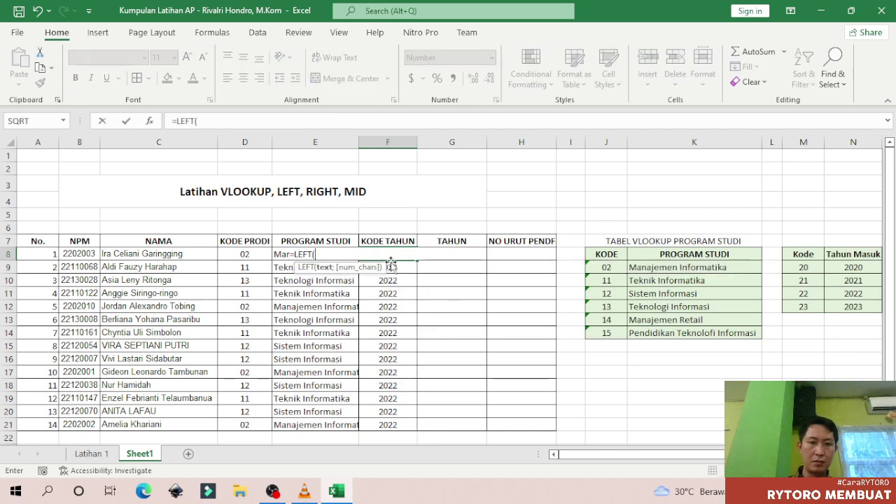
key("Escape")
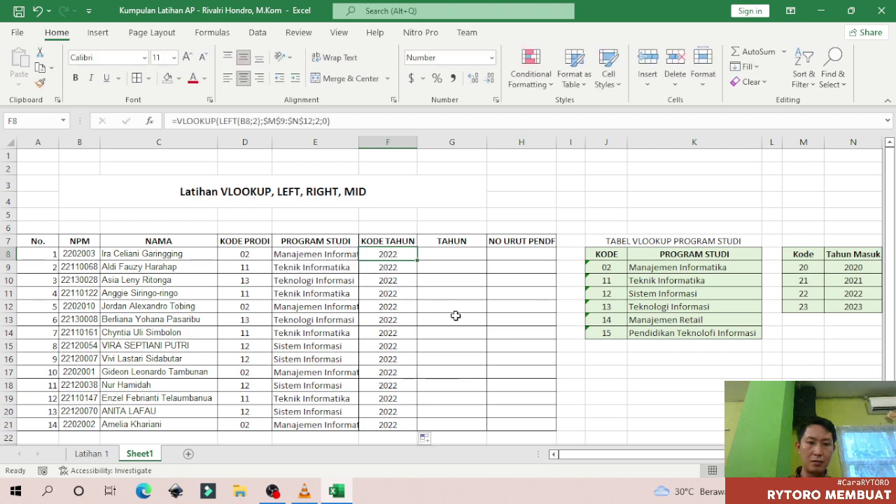
Clear the VLOOKUP formulas from the KODE TAHUN cells F8:F21.
left_click(452, 320)
left_click_drag(388, 257, 390, 424)
key("Delete")
left_click(459, 319)
Enter =LEFT(B8;2) in KODE TAHUN cell F8 and fill it down through F21.
left_click(395, 257)
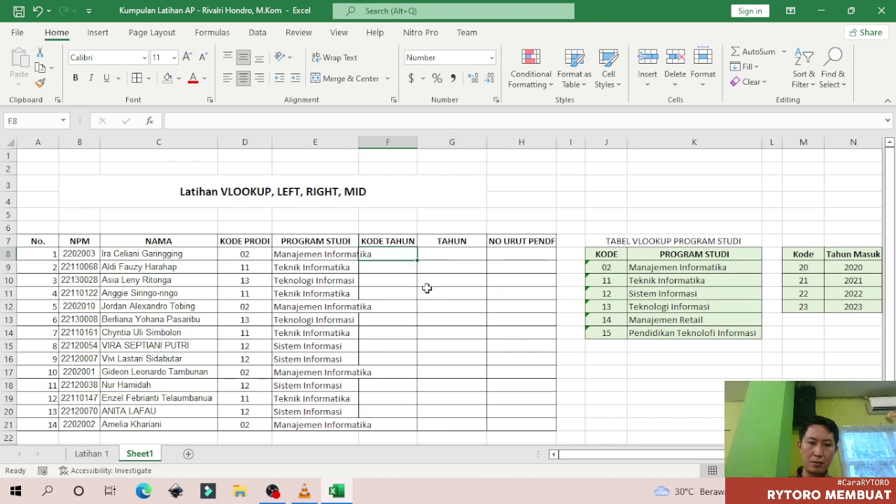
type("=le")
key("BackSpace")
key("BackSpace")
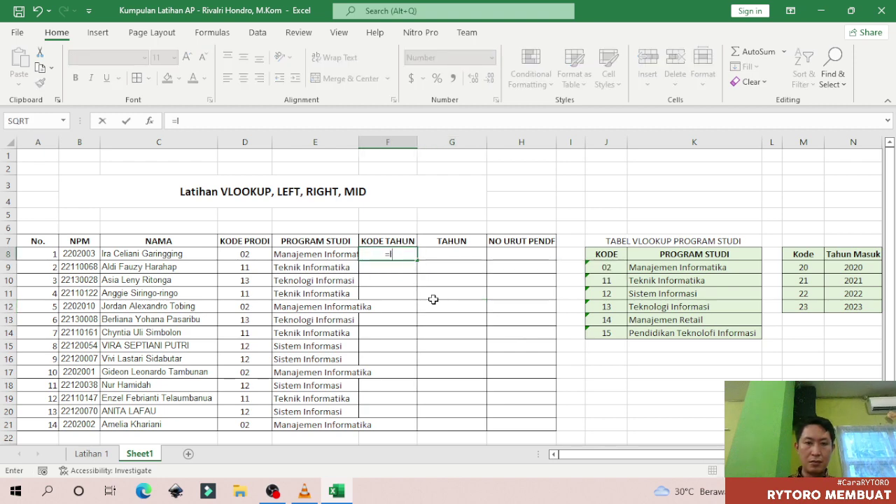
type("le")
key("Tab")
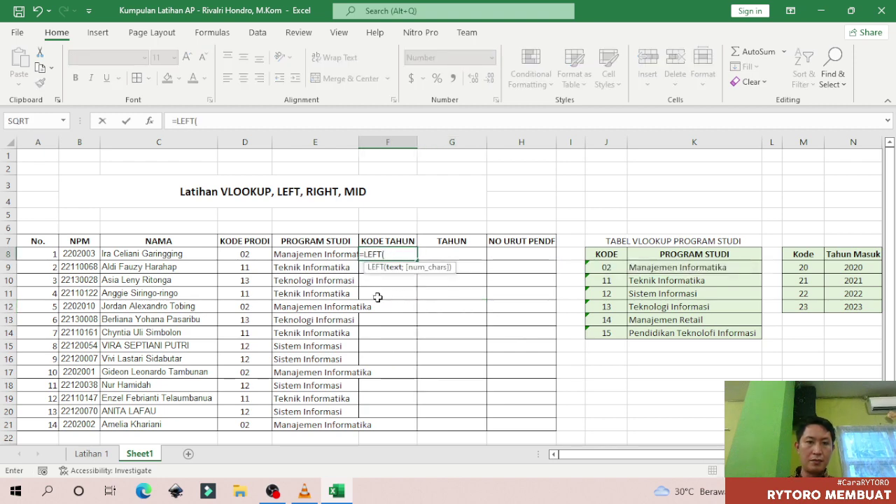
left_click(95, 256)
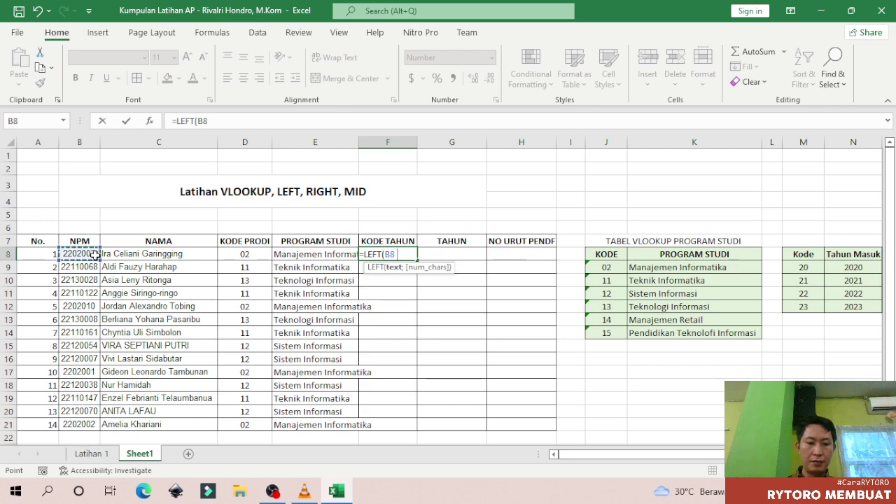
type(";2)")
key("Return")
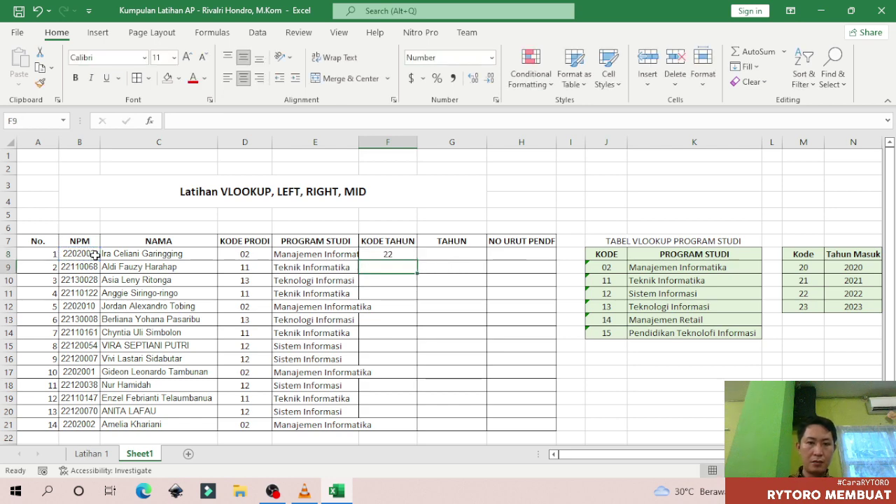
key("Up")
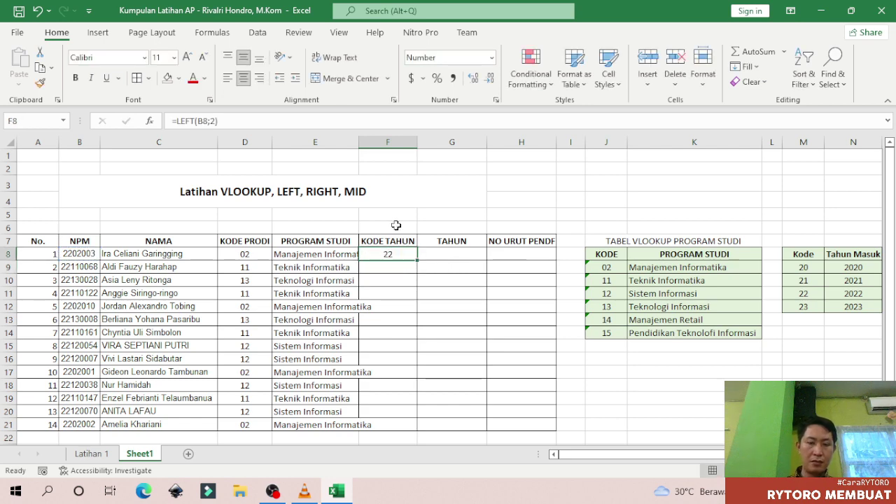
double_click(418, 260)
Begin a VLOOKUP formula in TAHUN cell G8 with LEFT(B8;2) as the lookup value.
left_click(464, 255)
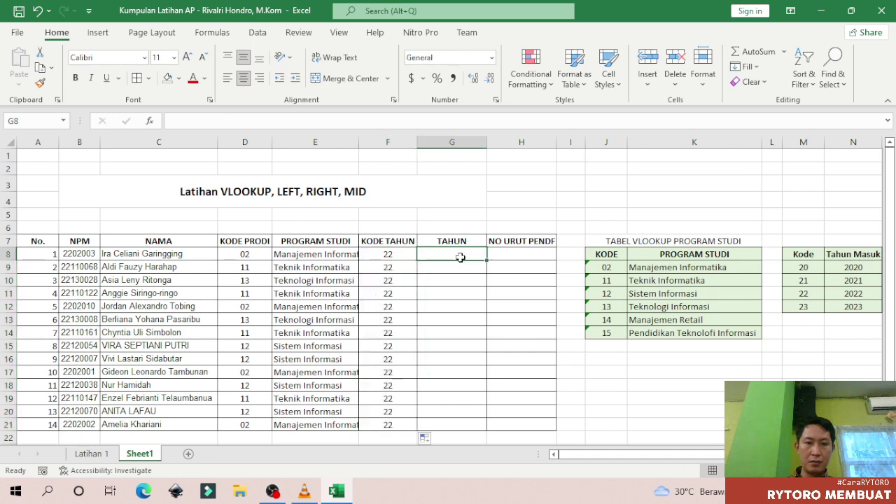
type("=vl")
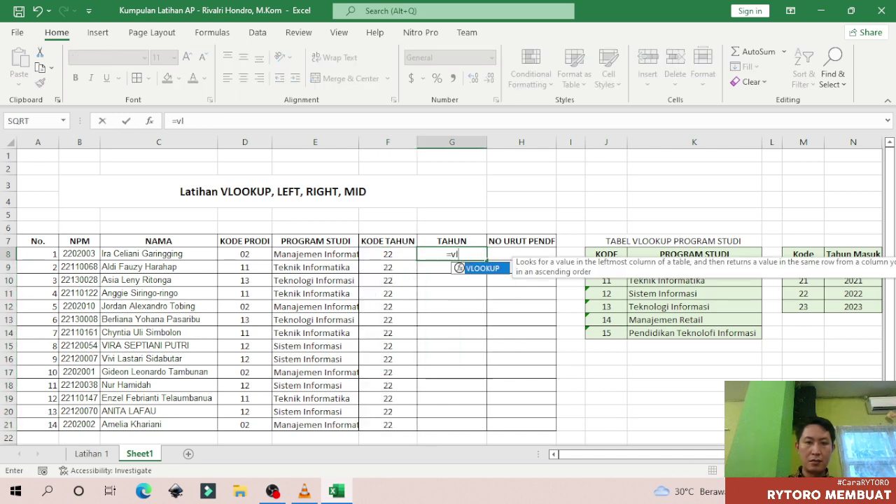
key("Tab")
type("lef")
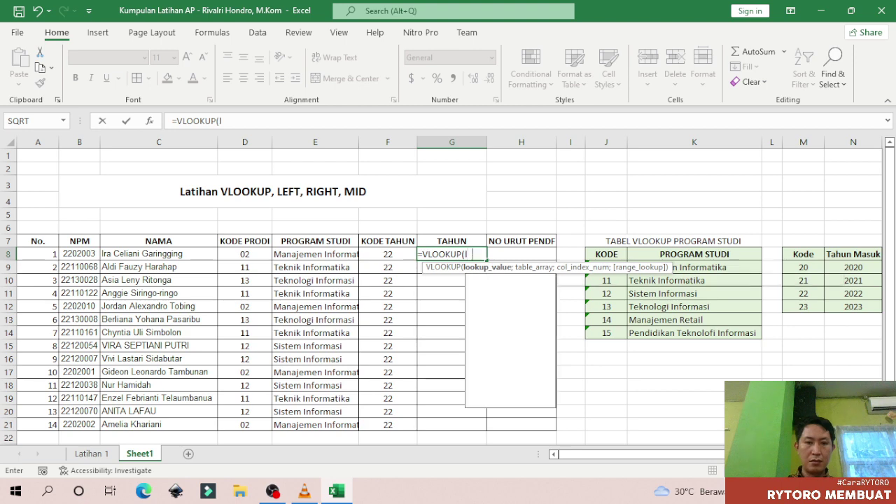
key("Tab")
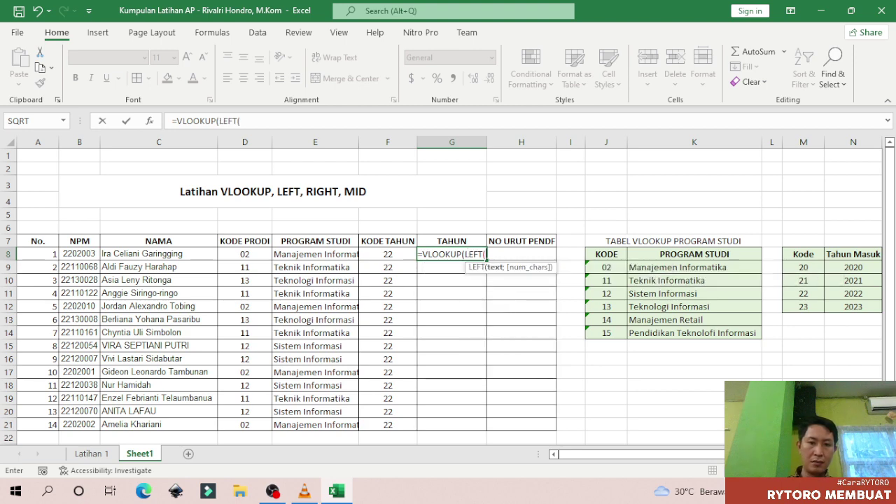
left_click(75, 254)
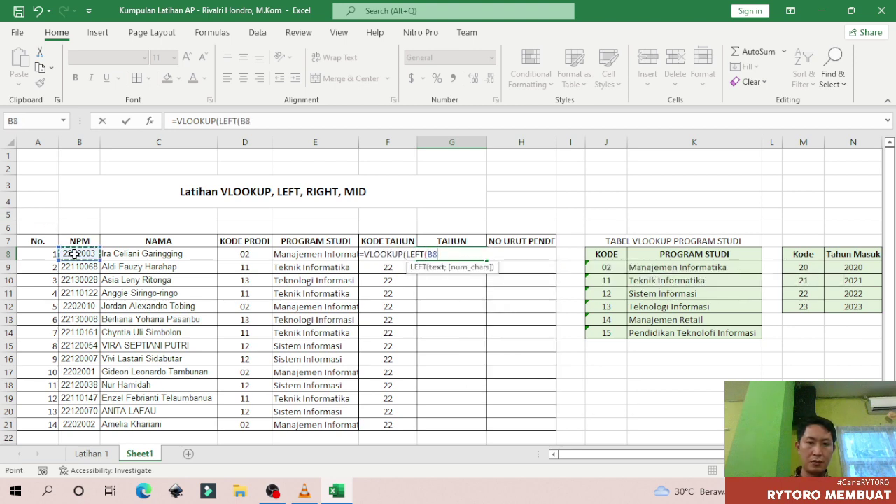
type(";")
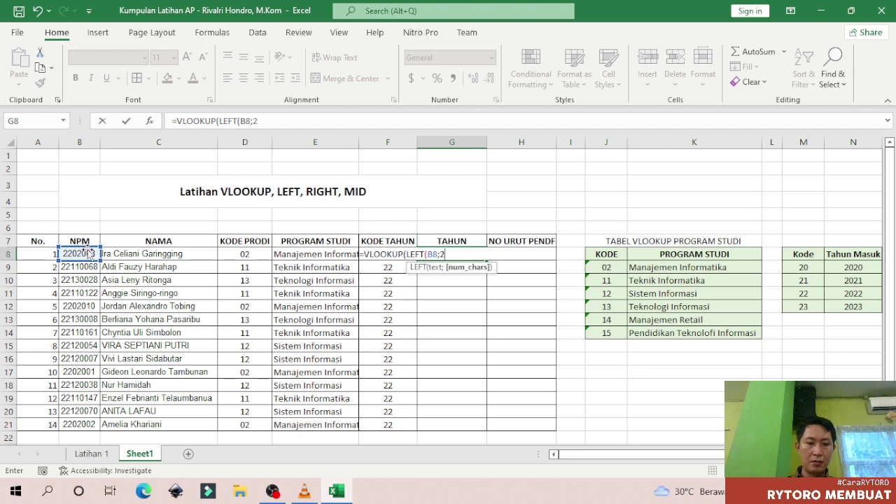
type("2);")
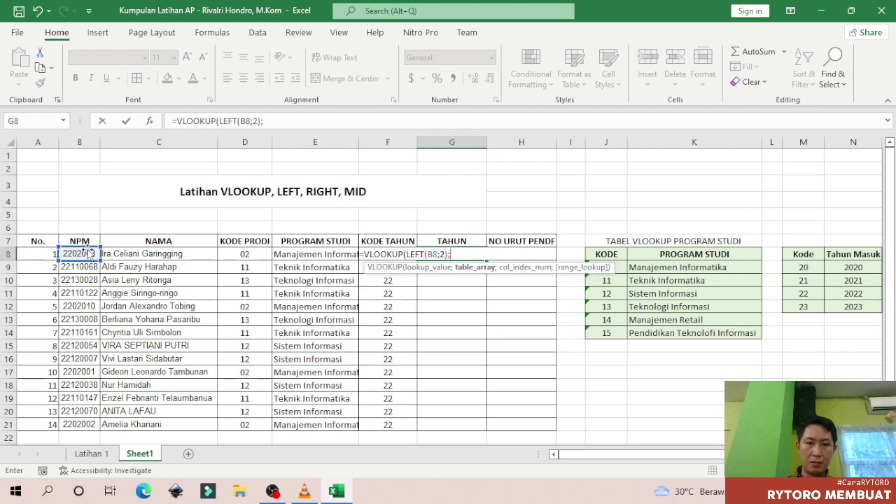
Complete the G8 VLOOKUP with table $M$9:$N$12, column 2 and match type 0, and fill it down through G21.
left_click_drag(803, 265, 850, 306)
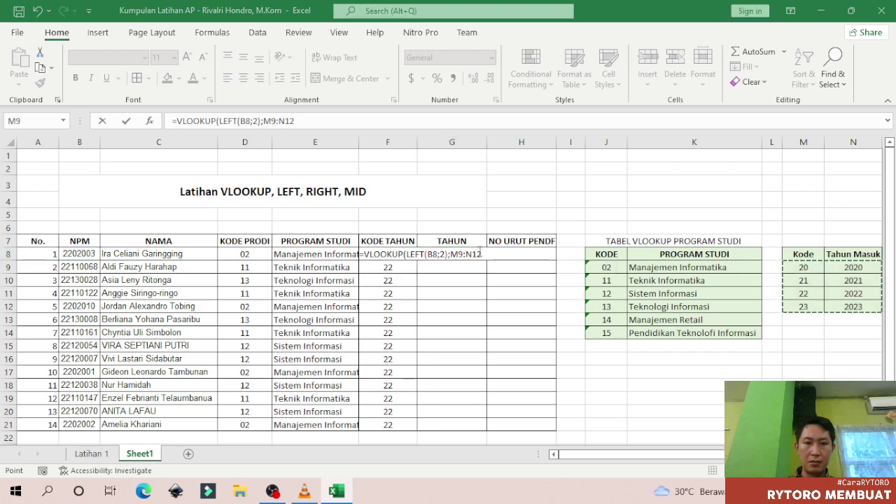
key("super+p")
key("Escape")
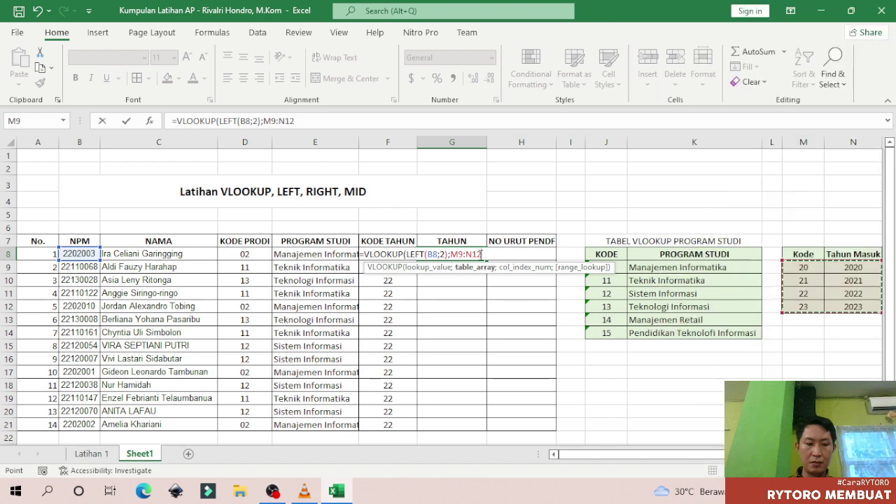
key("F4")
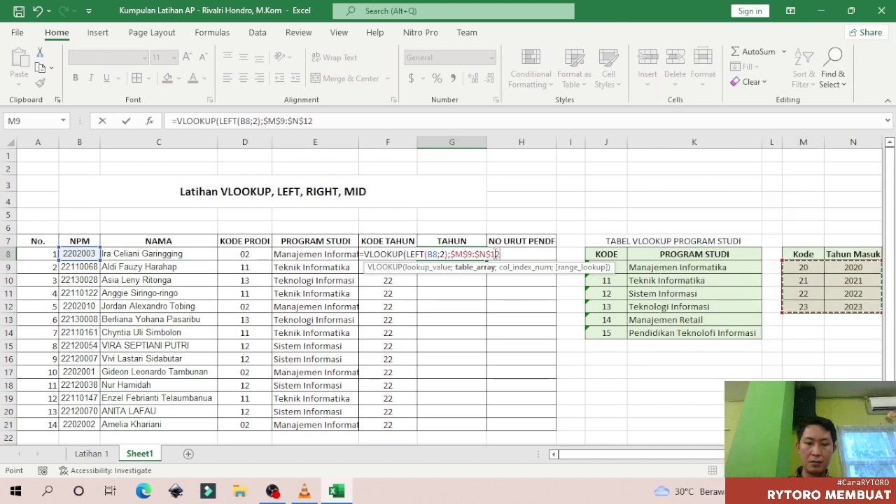
type(";2")
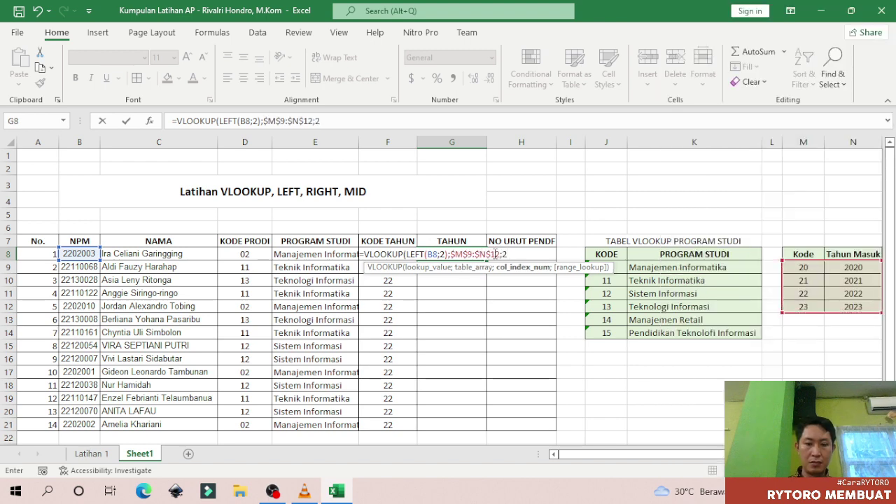
type(";0)")
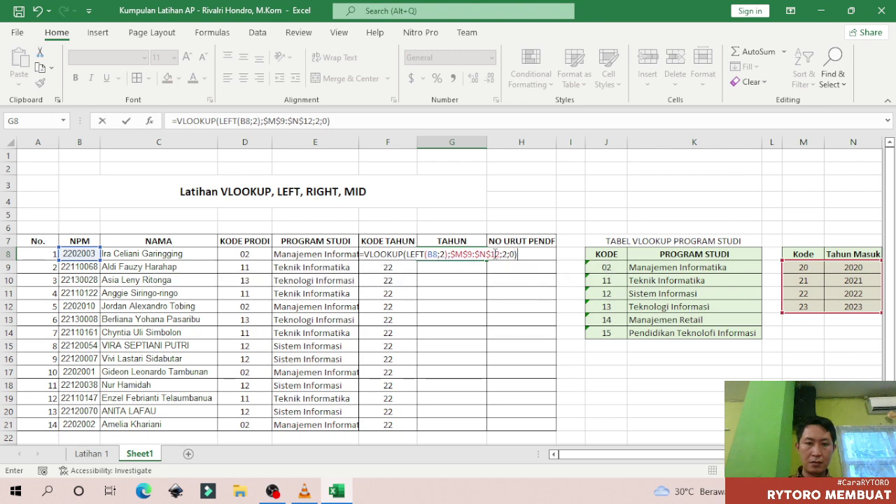
key("ctrl+Return")
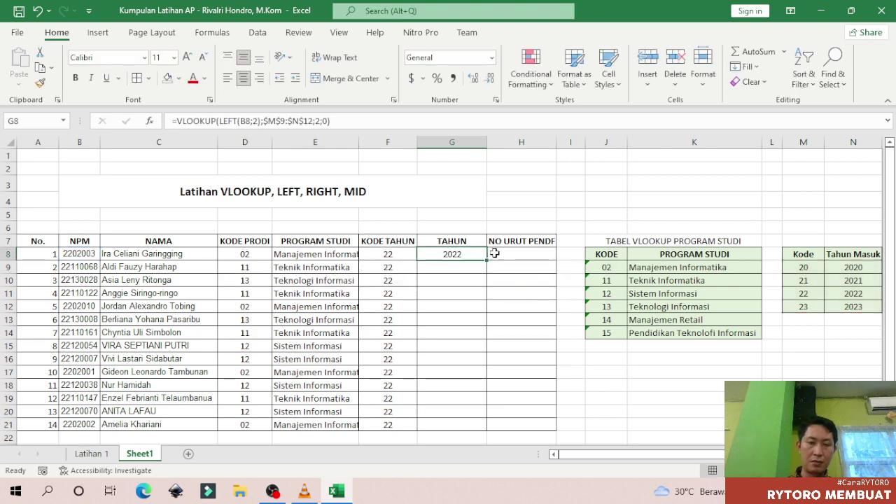
double_click(495, 261)
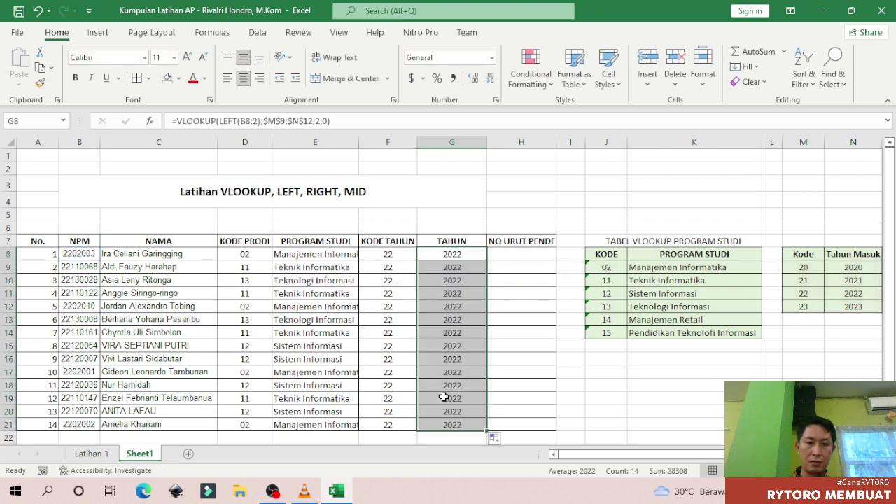
left_click(443, 420)
Enter =RIGHT(B8;4) in the registration sequence number cell H8 and fill it down through H21.
left_click(516, 257)
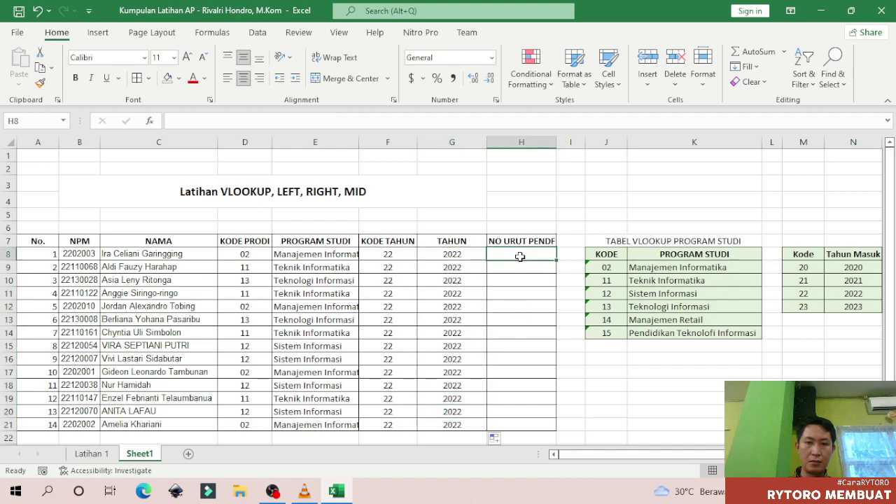
left_click(74, 253)
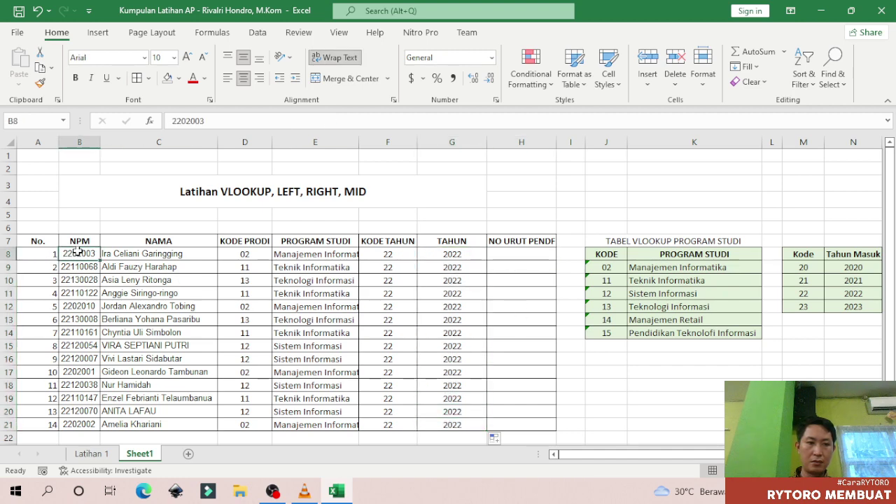
left_click(516, 253)
type("=")
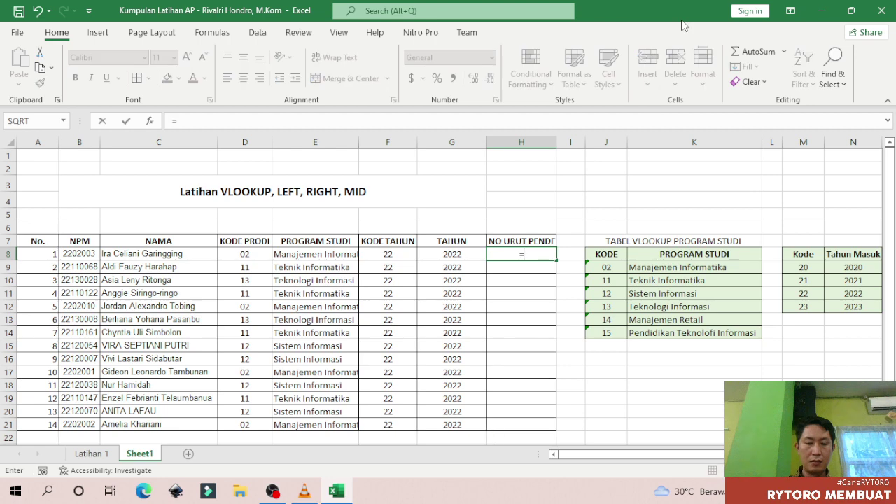
type("rig")
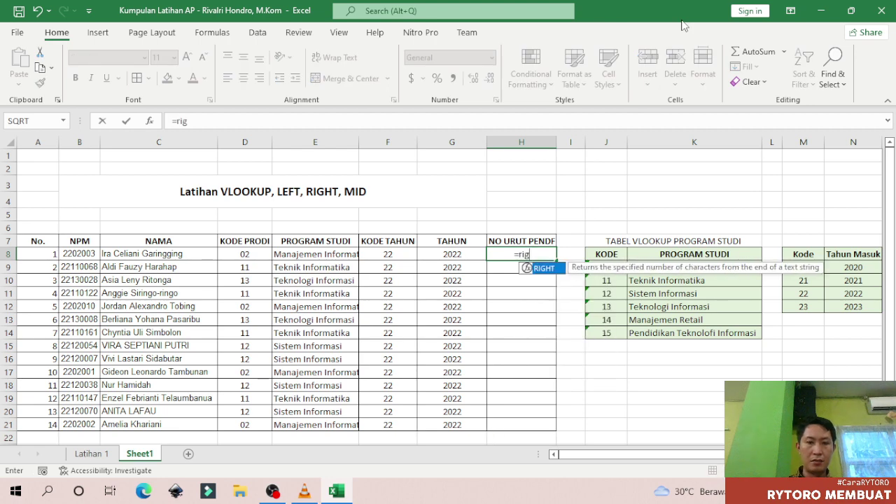
key("Tab")
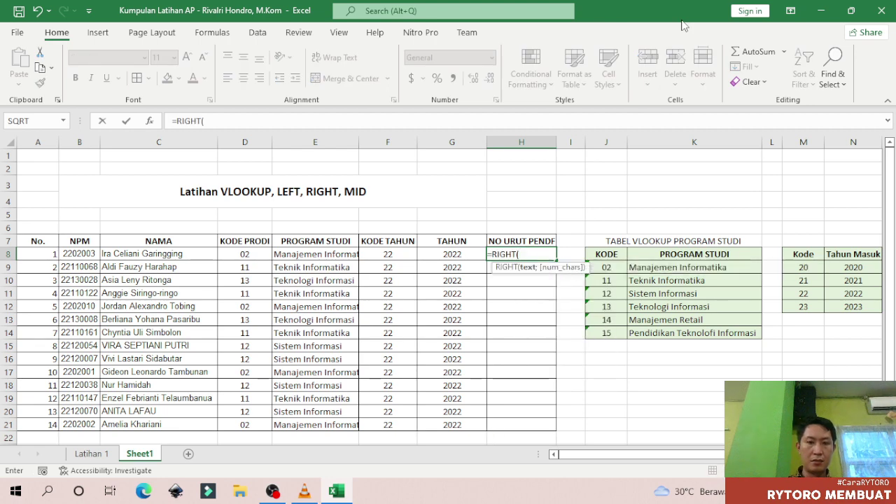
left_click(92, 254)
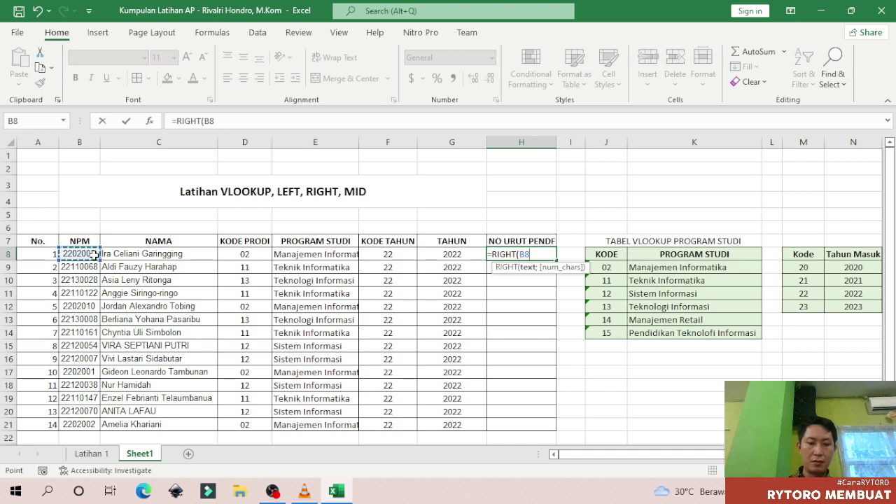
type(";4")
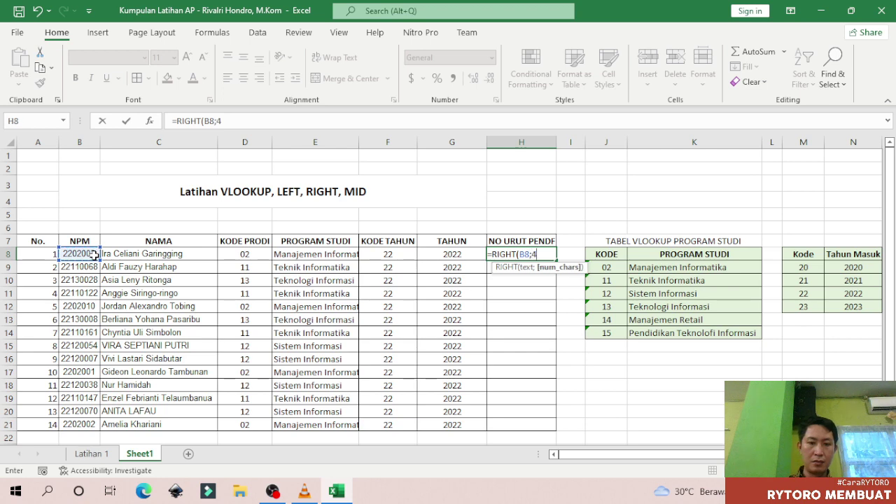
type(")")
key("Return")
key("Up")
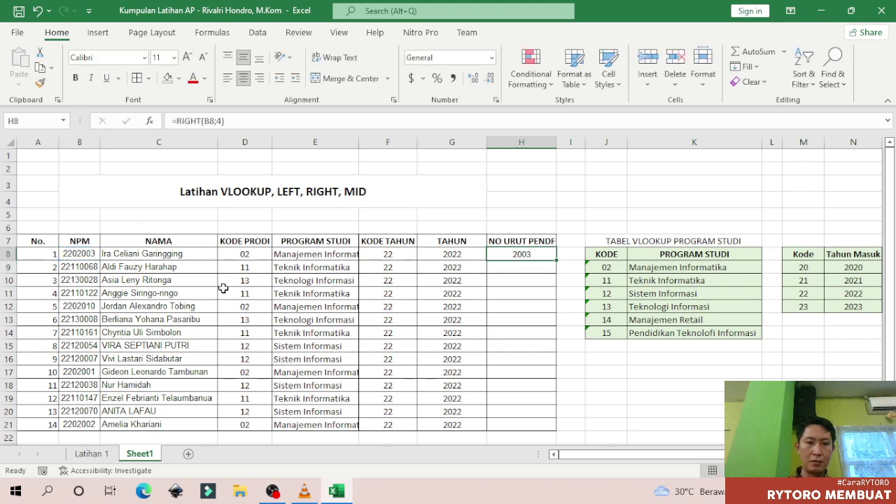
double_click(554, 261)
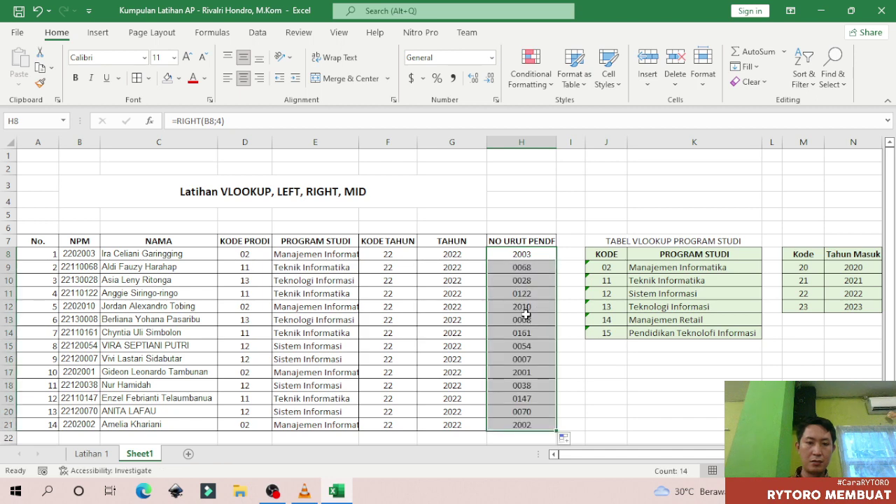
left_click(587, 400)
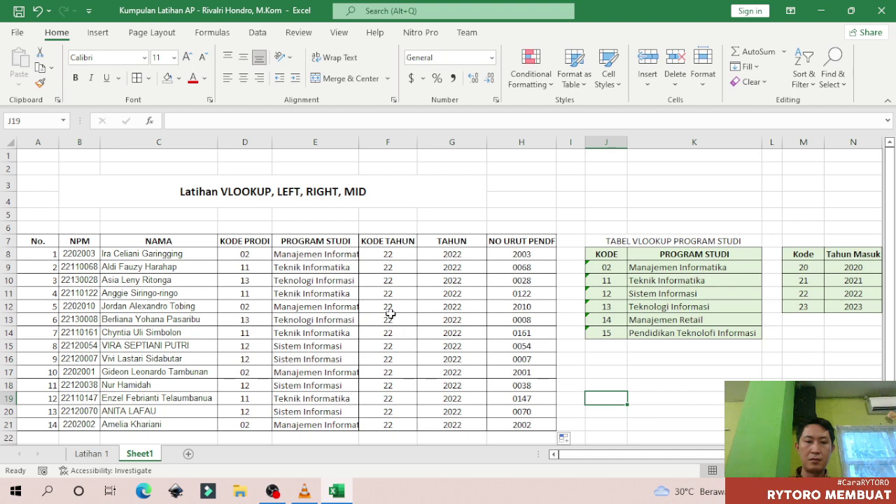
Review the PROGRAM STUDI formula in E8 and the KODE TAHUN formula in F8 without changing them.
double_click(330, 252)
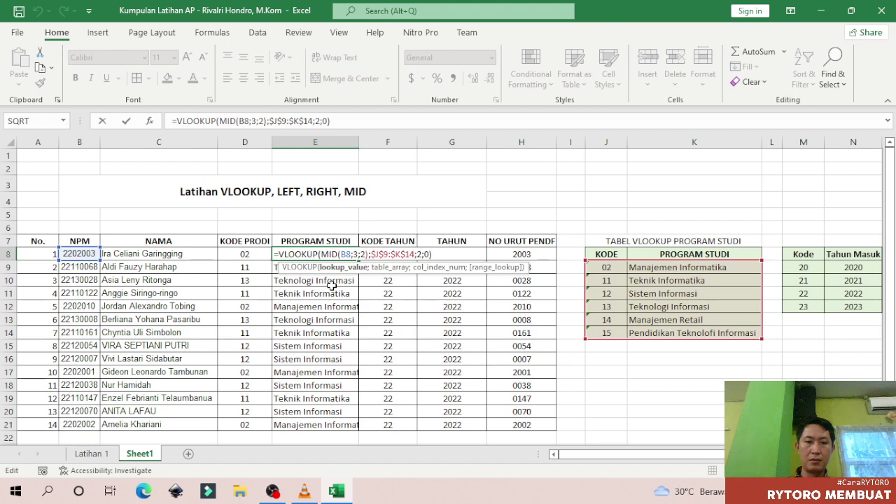
left_click(433, 253)
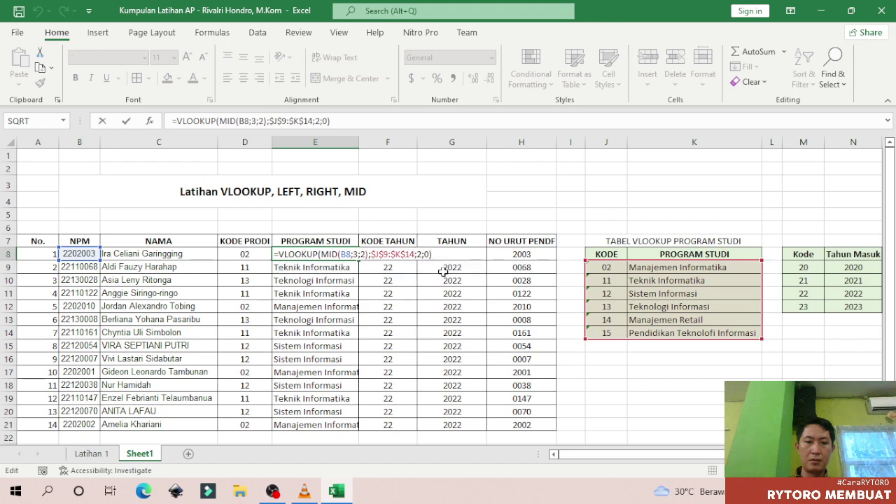
key("Escape")
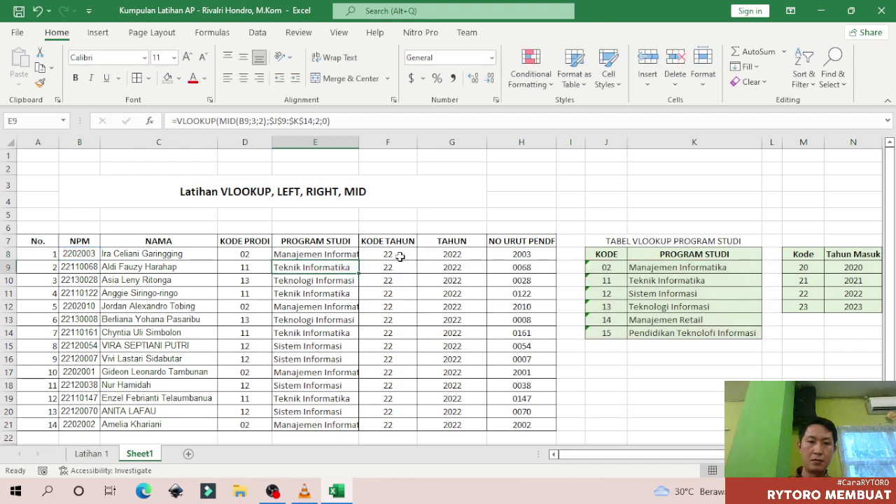
left_click(396, 254)
double_click(396, 254)
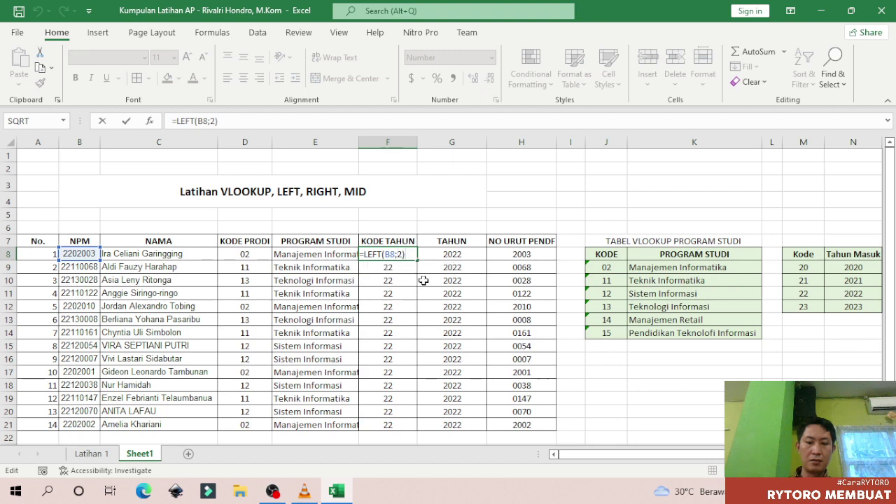
key("Return")
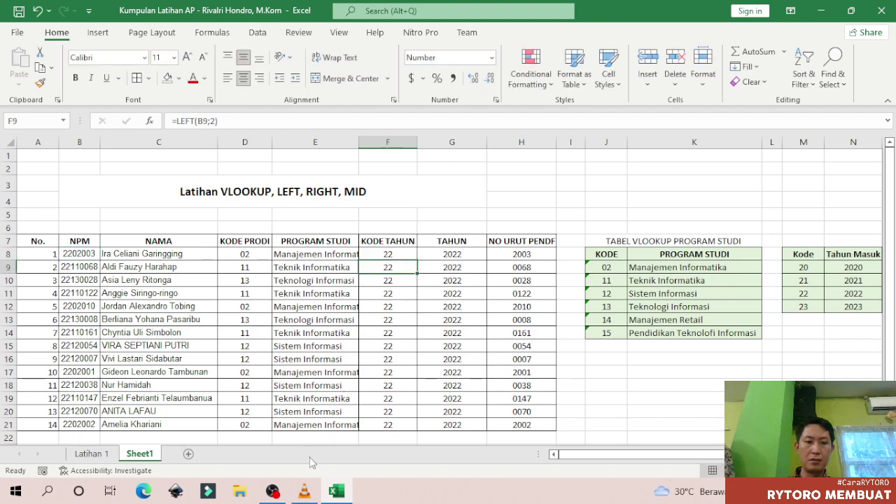
left_click(276, 493)
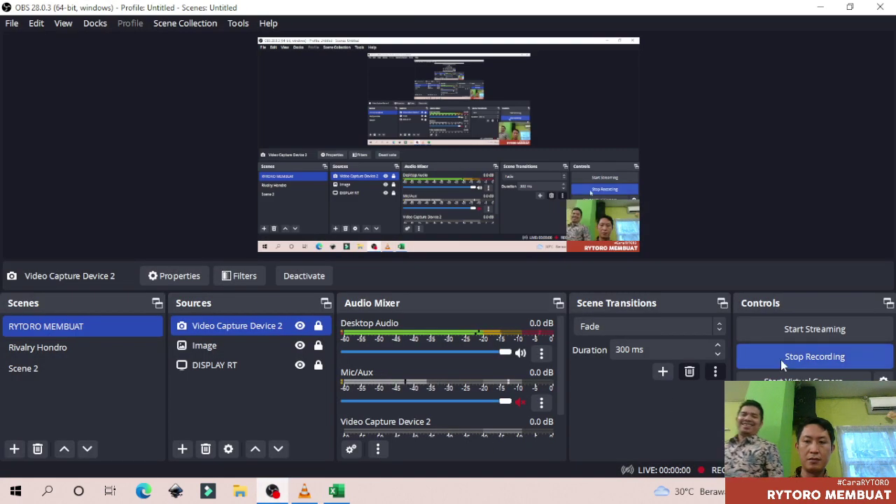